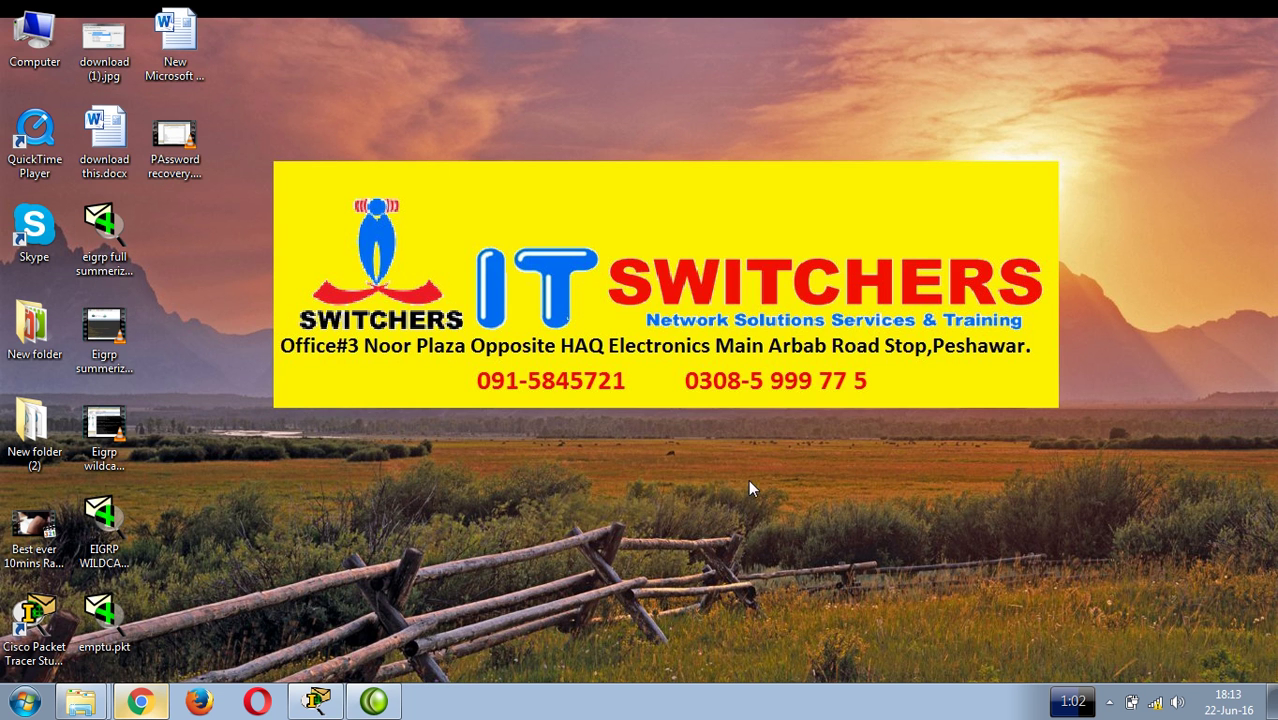
Restore the Cisco Packet Tracer window to show its empty network workspace.
left_click(316, 700)
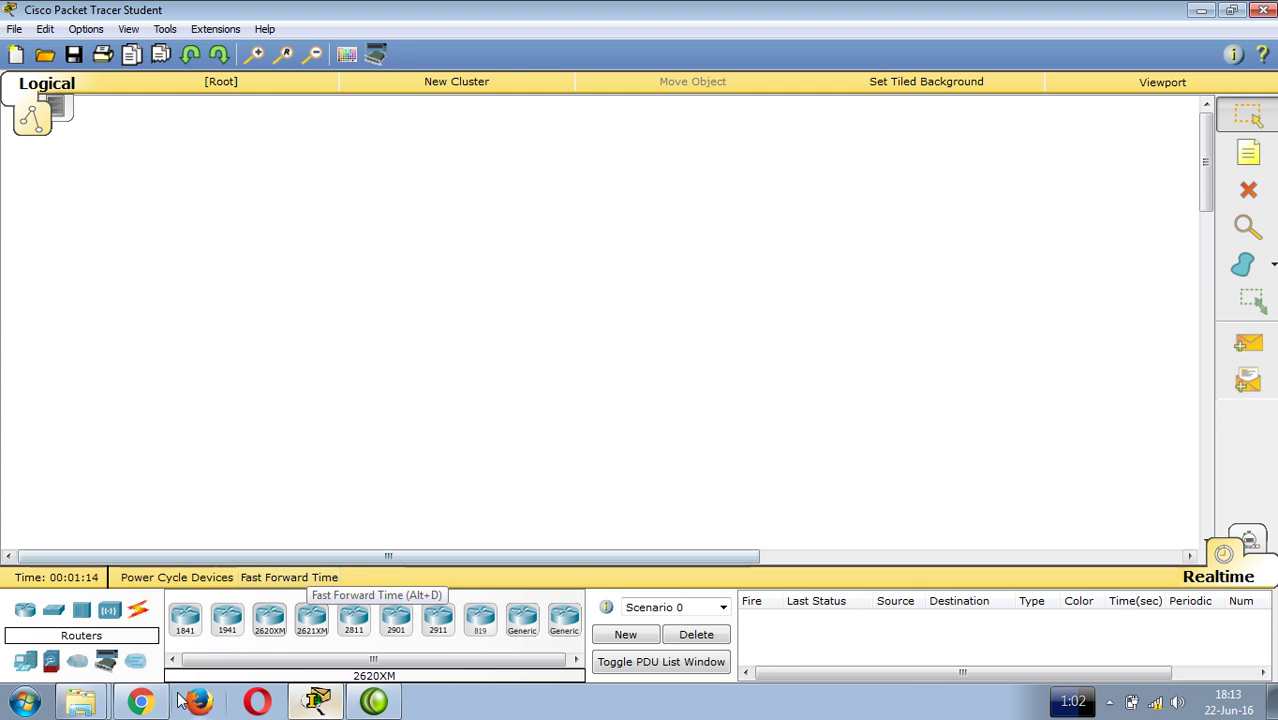
Place a 2811 router near the top and a 2950T-24 switch below it.
left_click(105, 665)
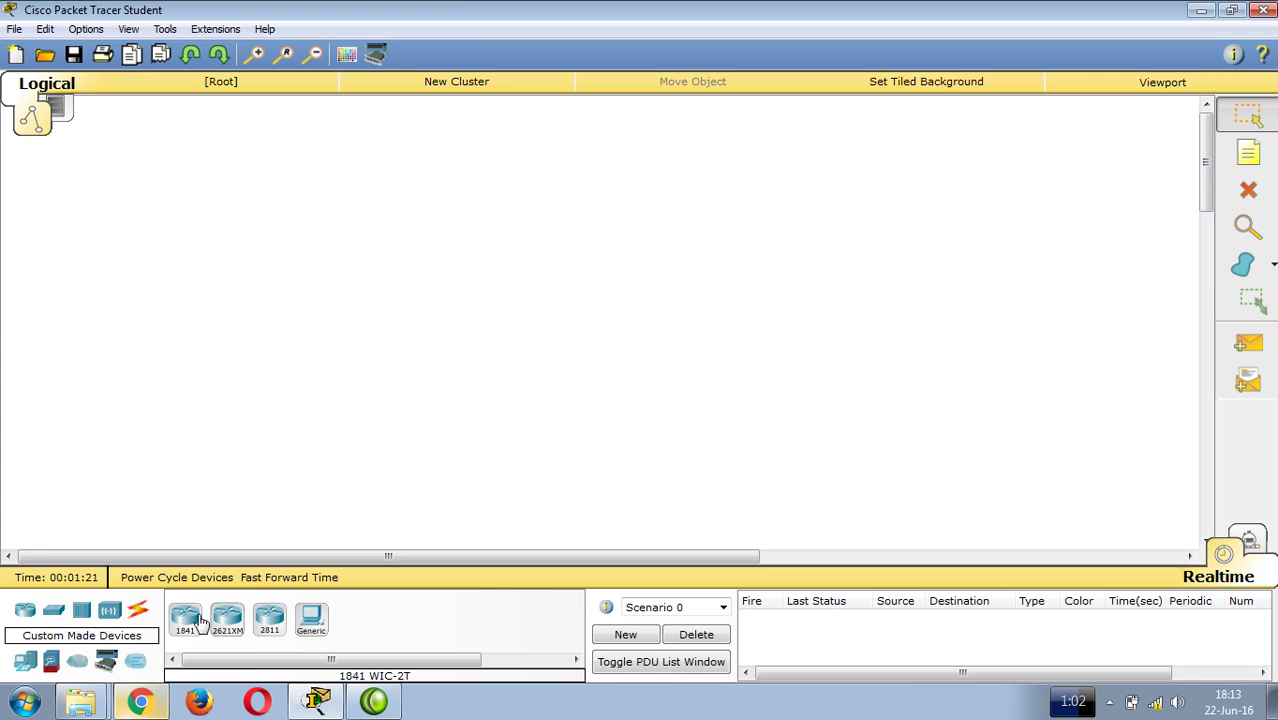
left_click(268, 620)
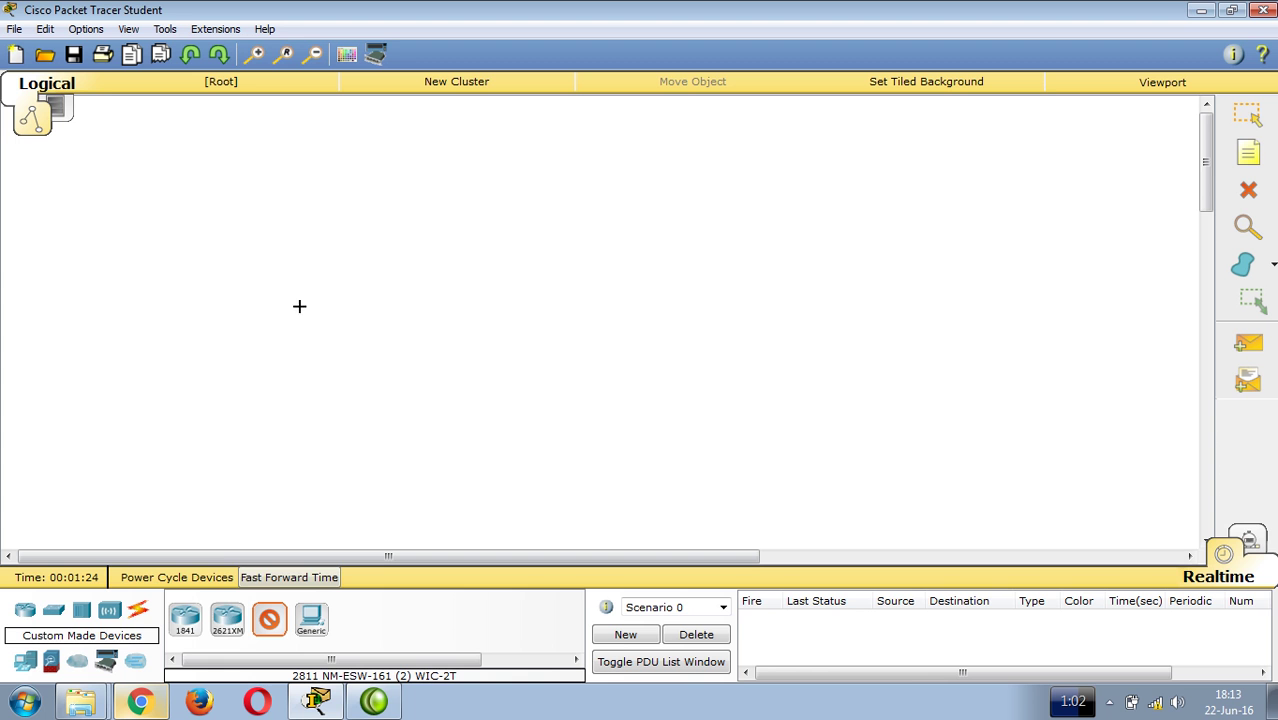
left_click(320, 178)
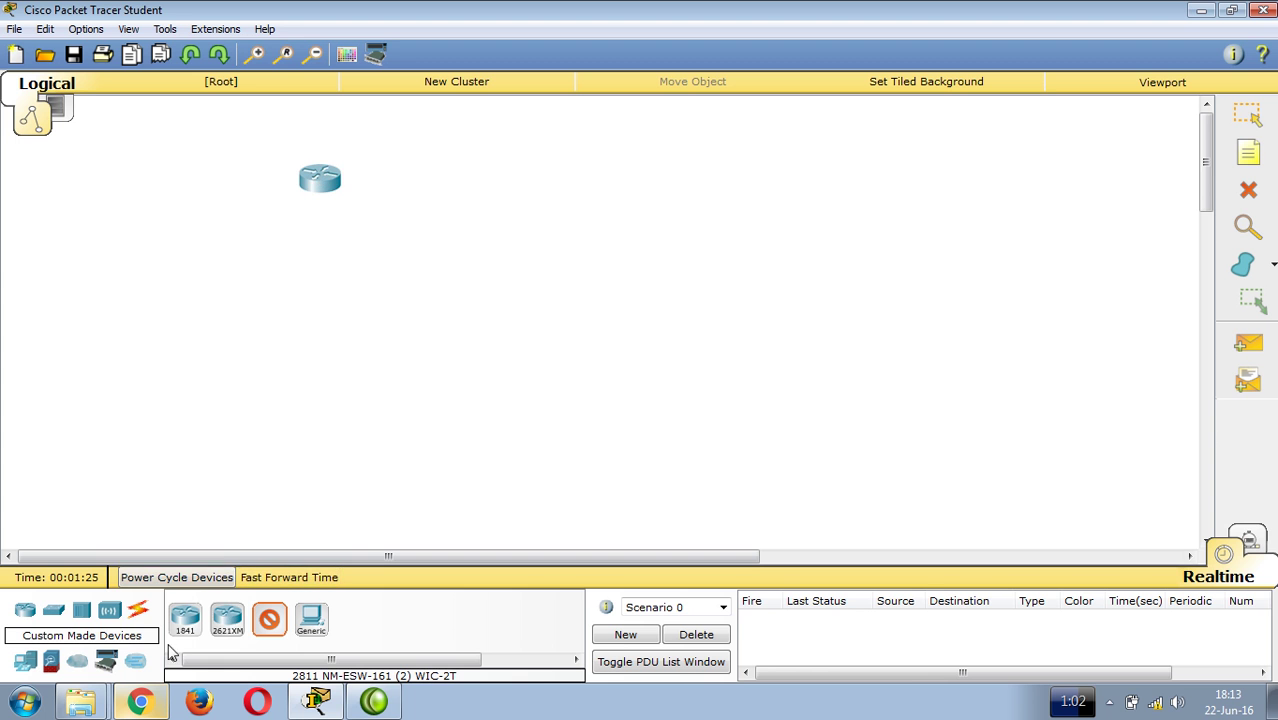
left_click(58, 615)
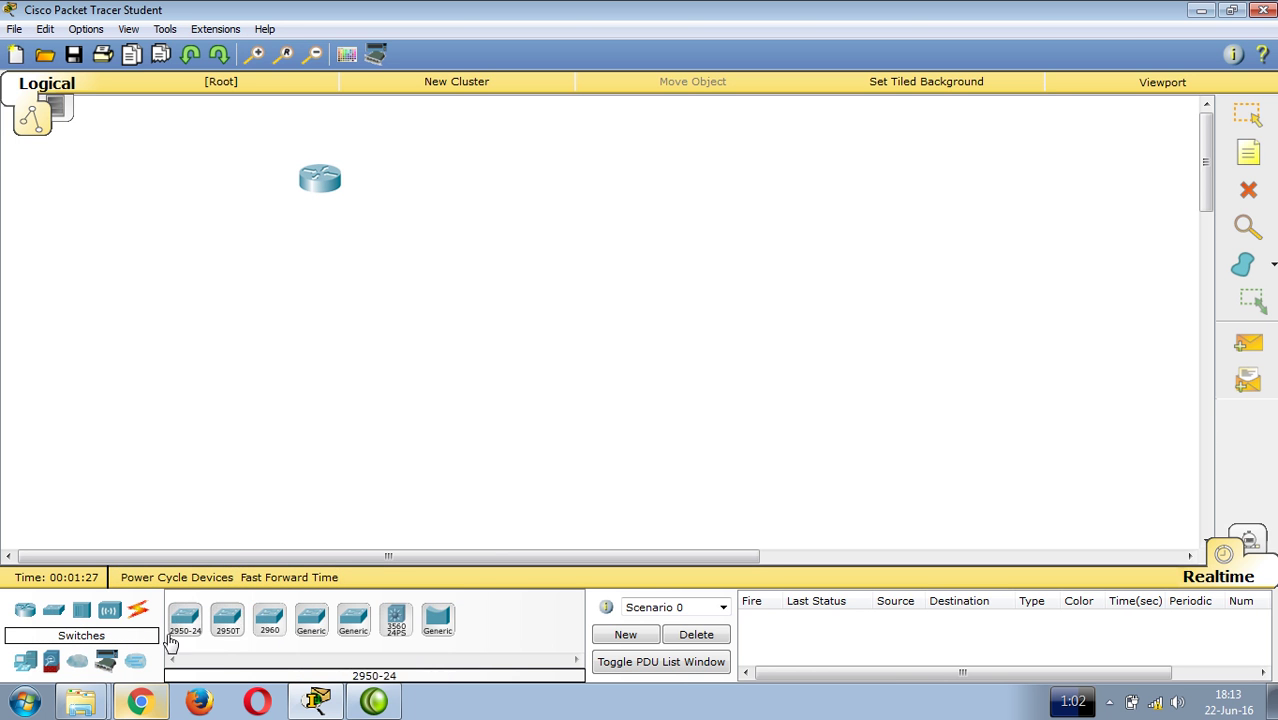
left_click(229, 628)
left_click(311, 298)
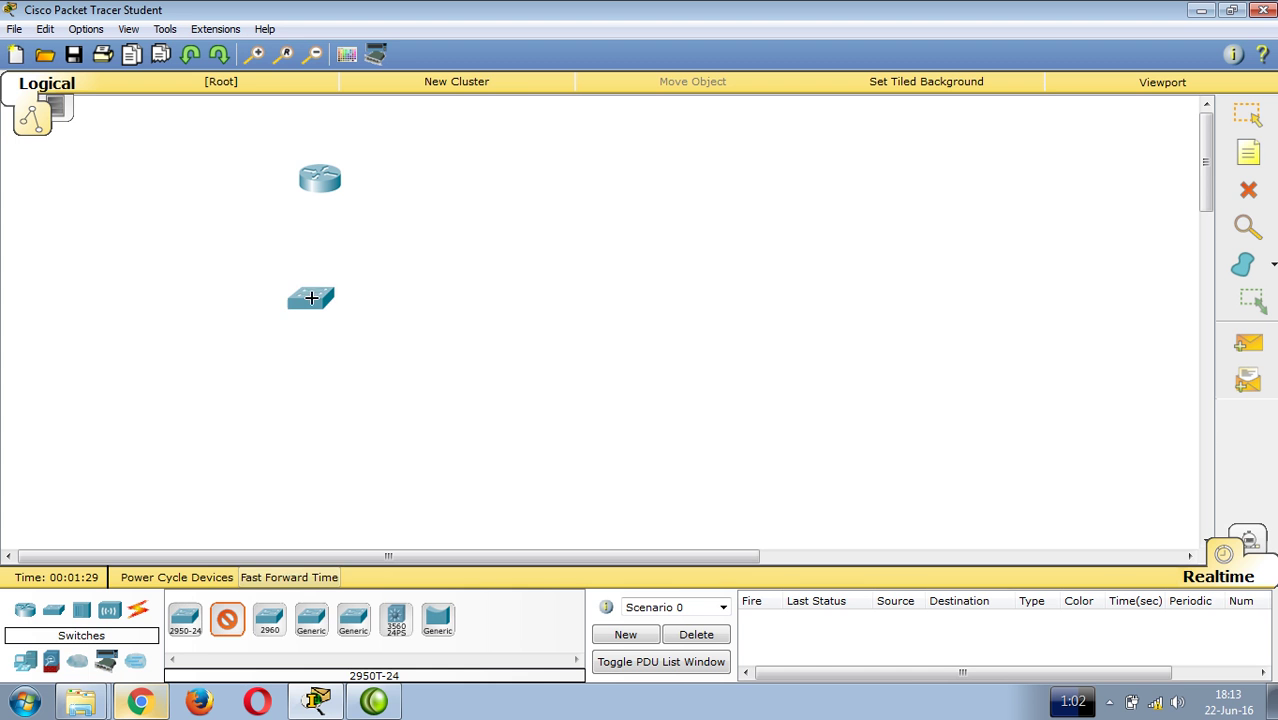
Place eight generic PC-PT computers in a row beneath the switch.
left_click(25, 665)
left_click(184, 620)
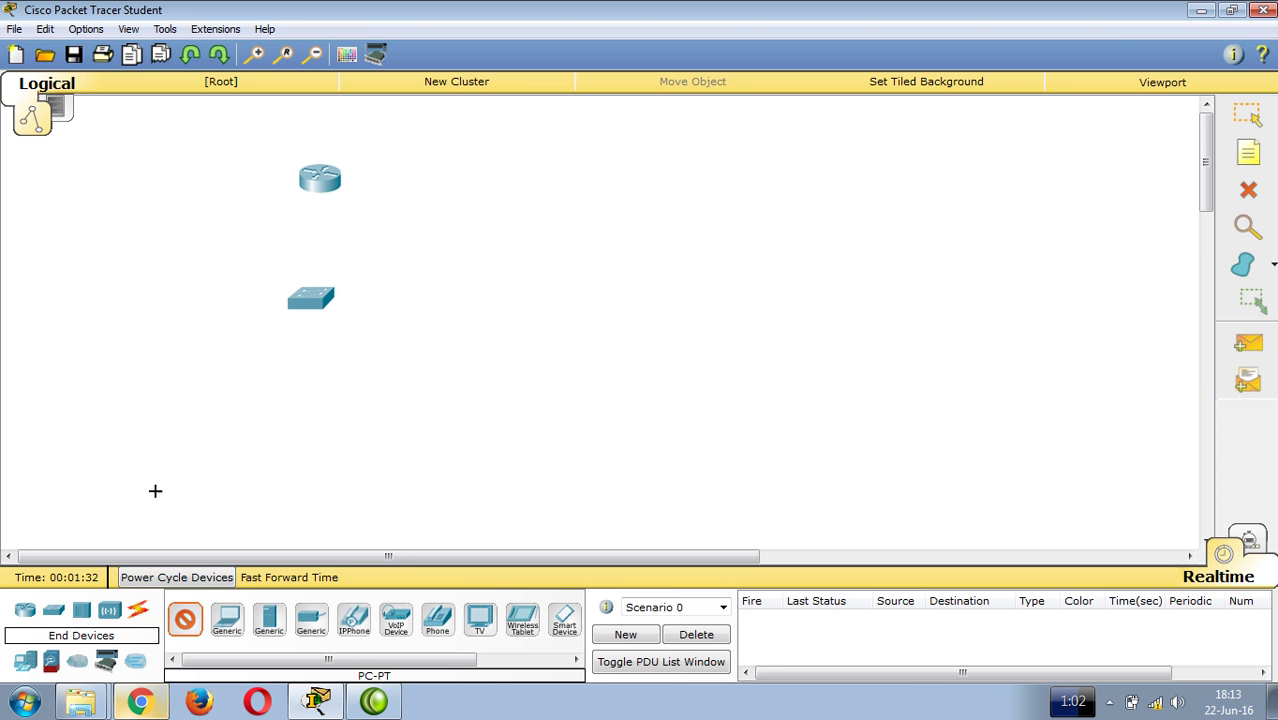
left_click(118, 432)
left_click(174, 446)
left_click(244, 448)
left_click(300, 450)
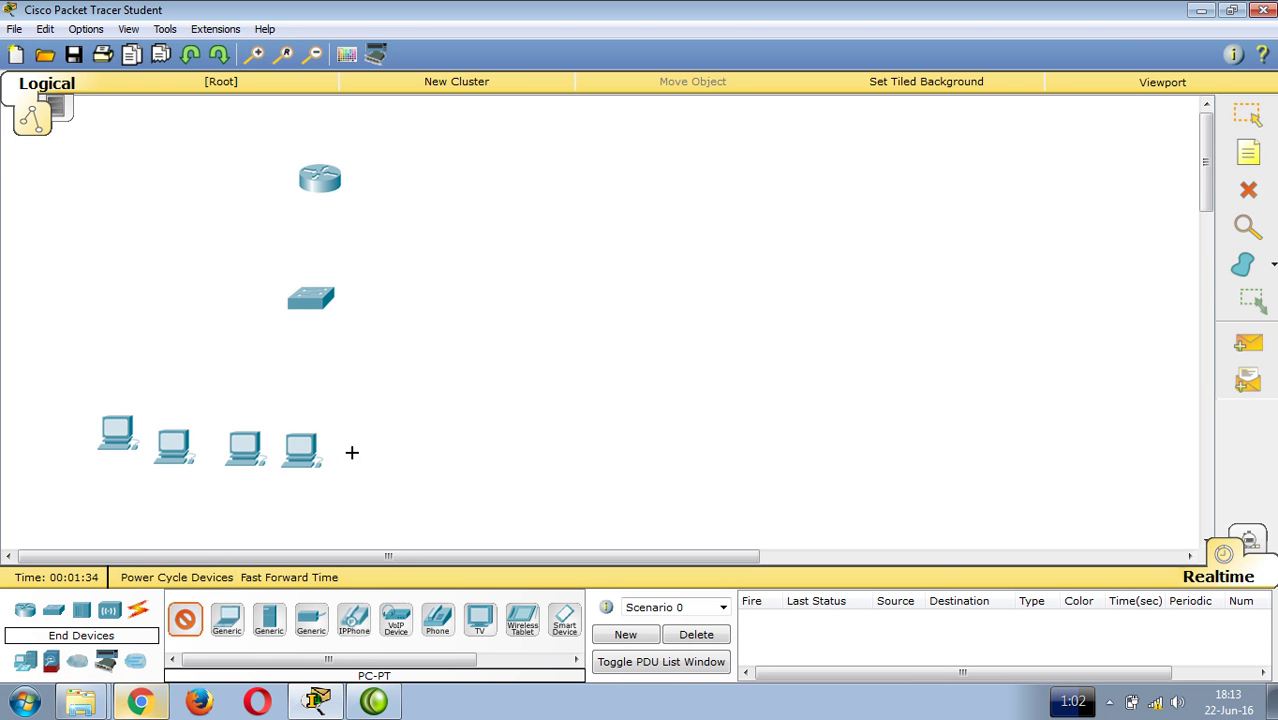
left_click(354, 451)
left_click(403, 446)
left_click(459, 439)
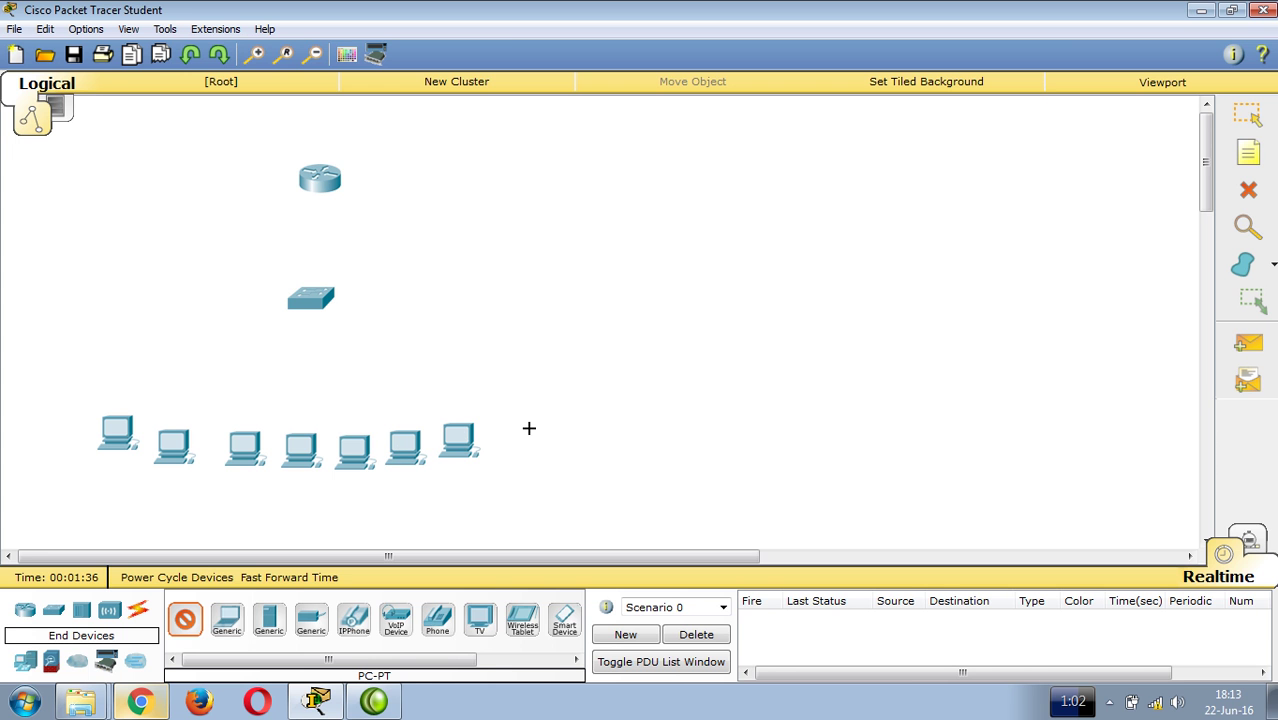
left_click(528, 428)
Using automatic cabling, connect the first four PCs to switch ports Fa0/1–Fa0/4.
left_click(139, 614)
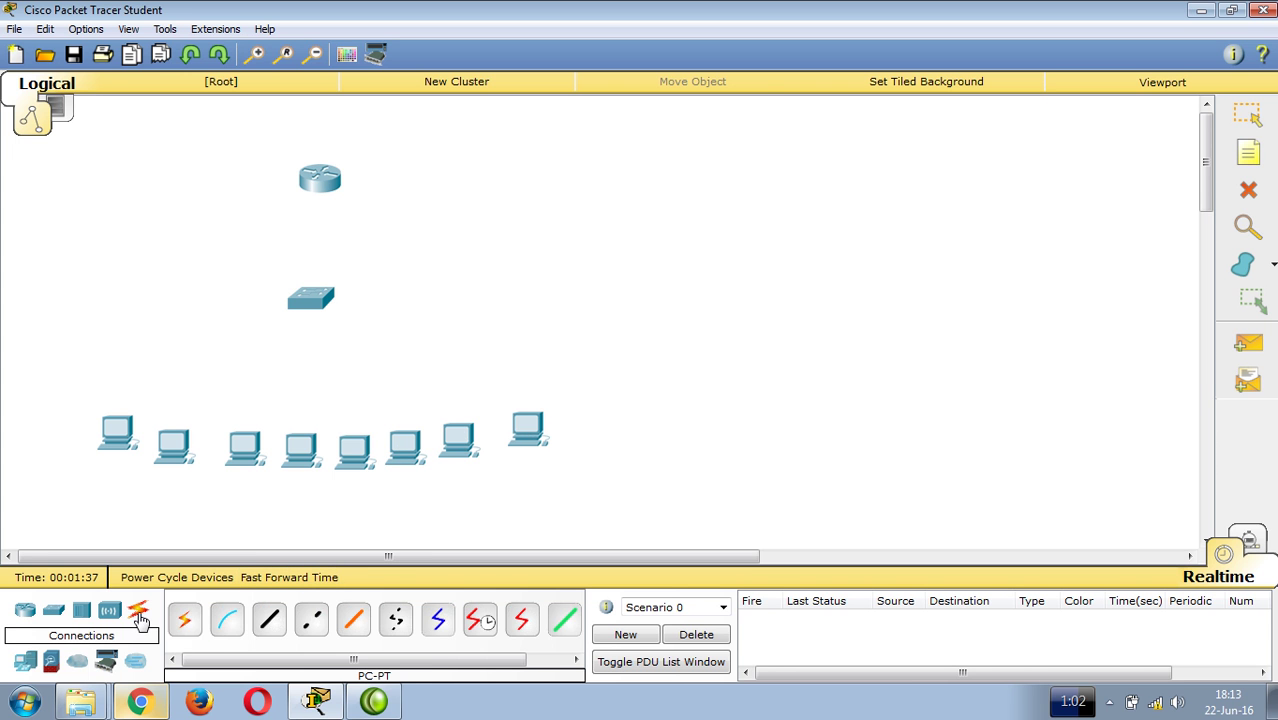
left_click(184, 622)
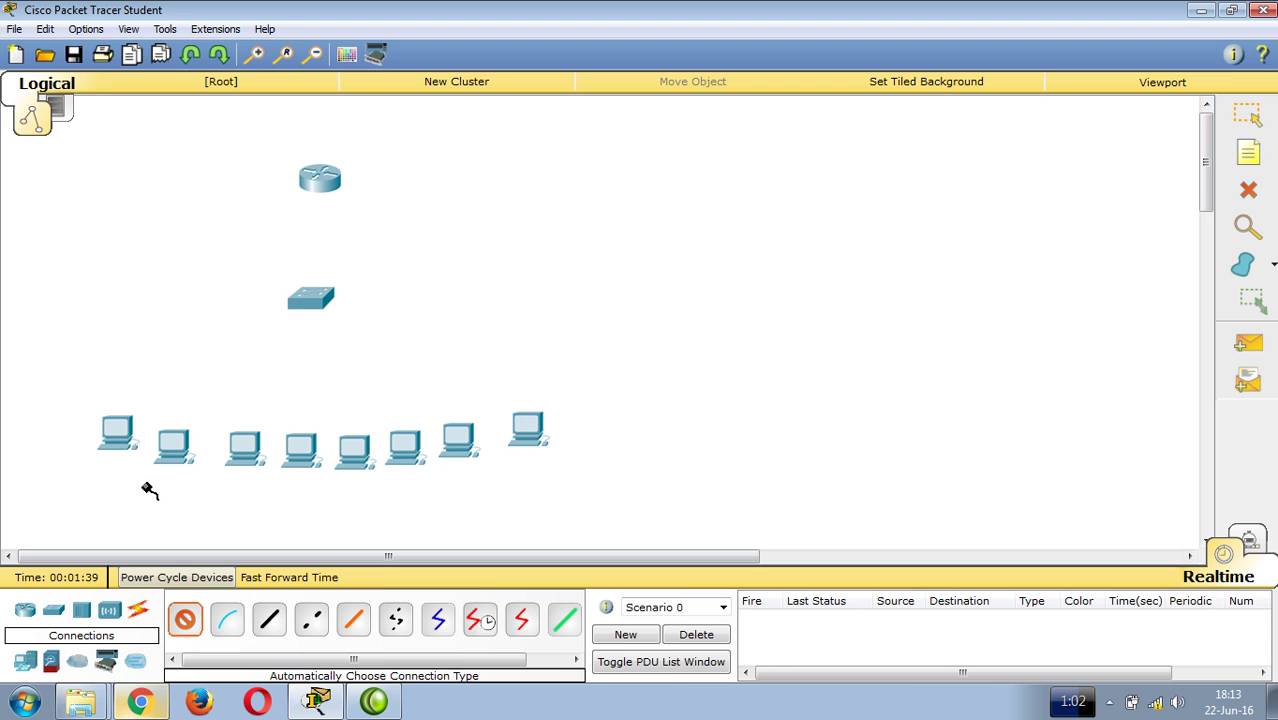
left_click(120, 432)
left_click(312, 302)
left_click(312, 302)
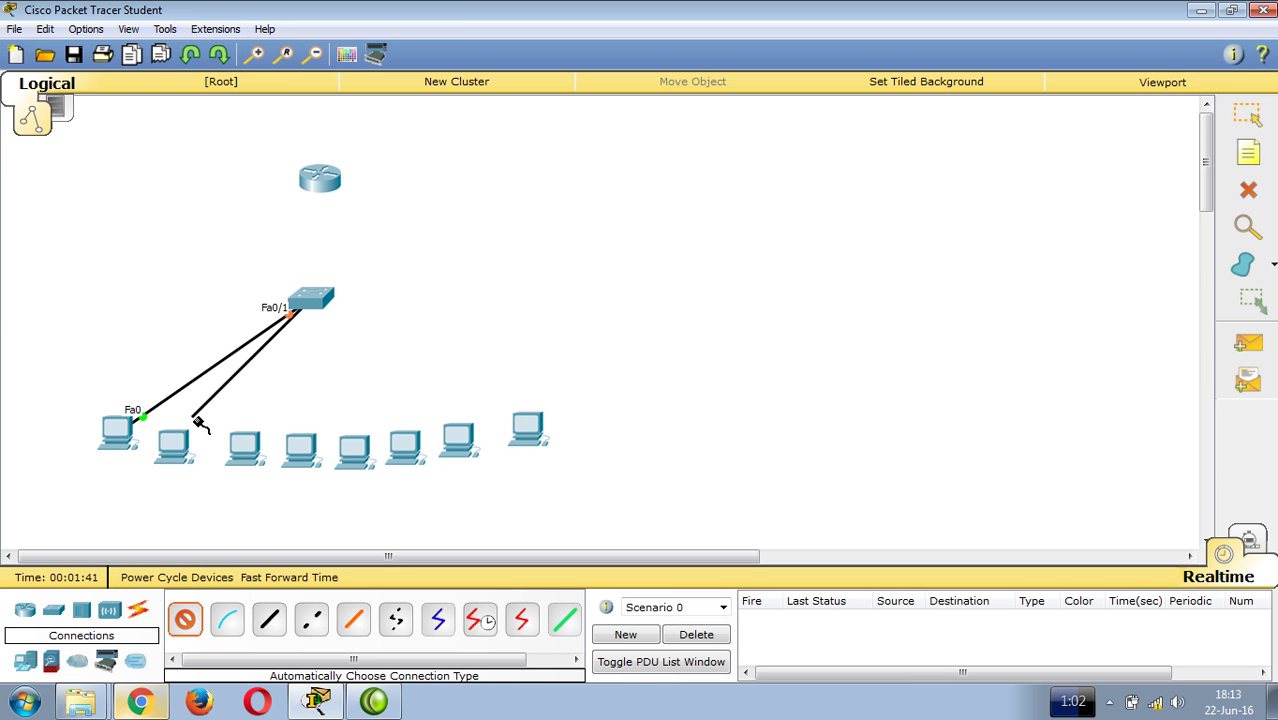
left_click(174, 442)
left_click(244, 446)
left_click(308, 305)
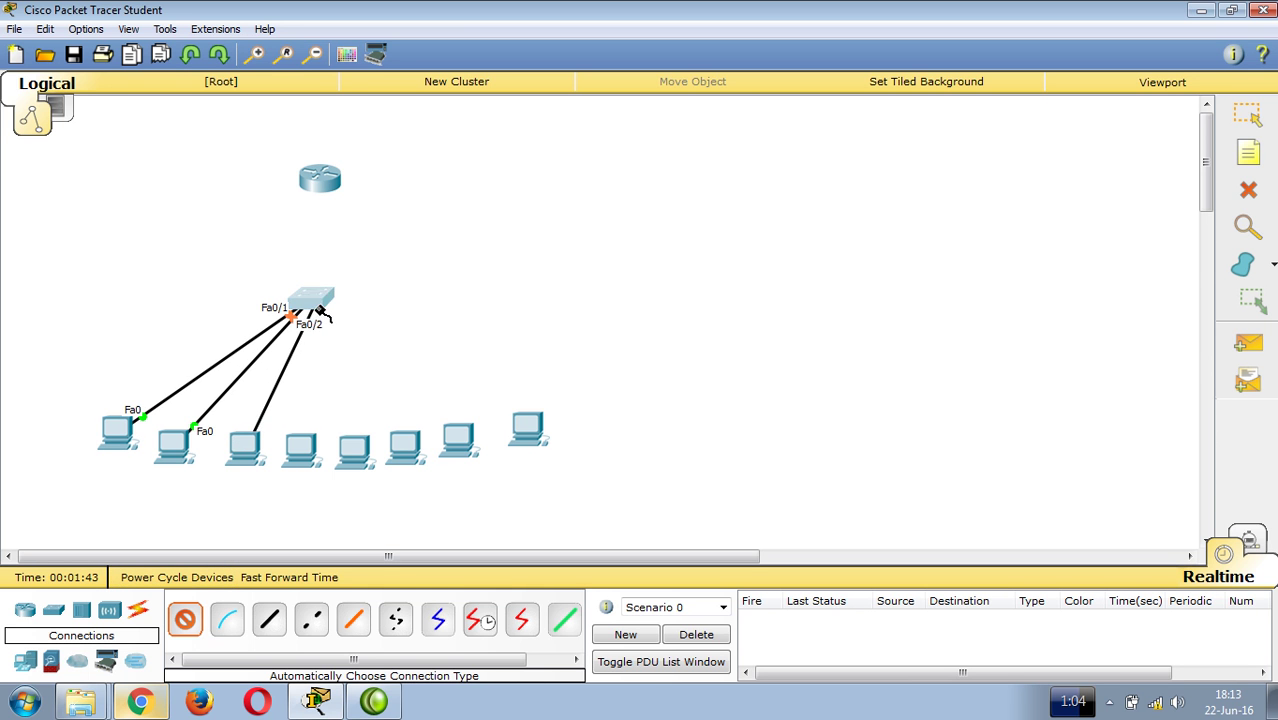
left_click(300, 445)
left_click(312, 302)
Cable the remaining four PCs to Fa0/5–Fa0/8 and link switch Fa0/9 to router Fa0/0.
left_click(356, 448)
left_click(314, 305)
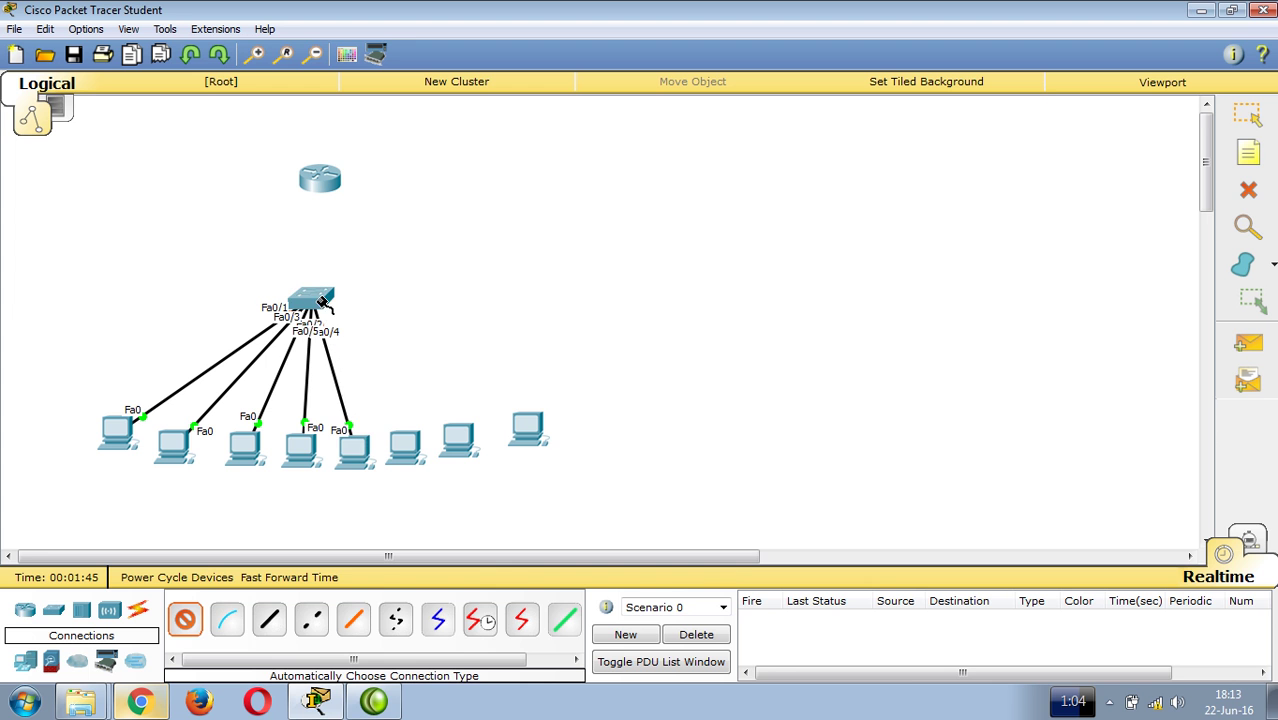
left_click(316, 306)
left_click(404, 445)
left_click(457, 438)
left_click(318, 310)
left_click(316, 306)
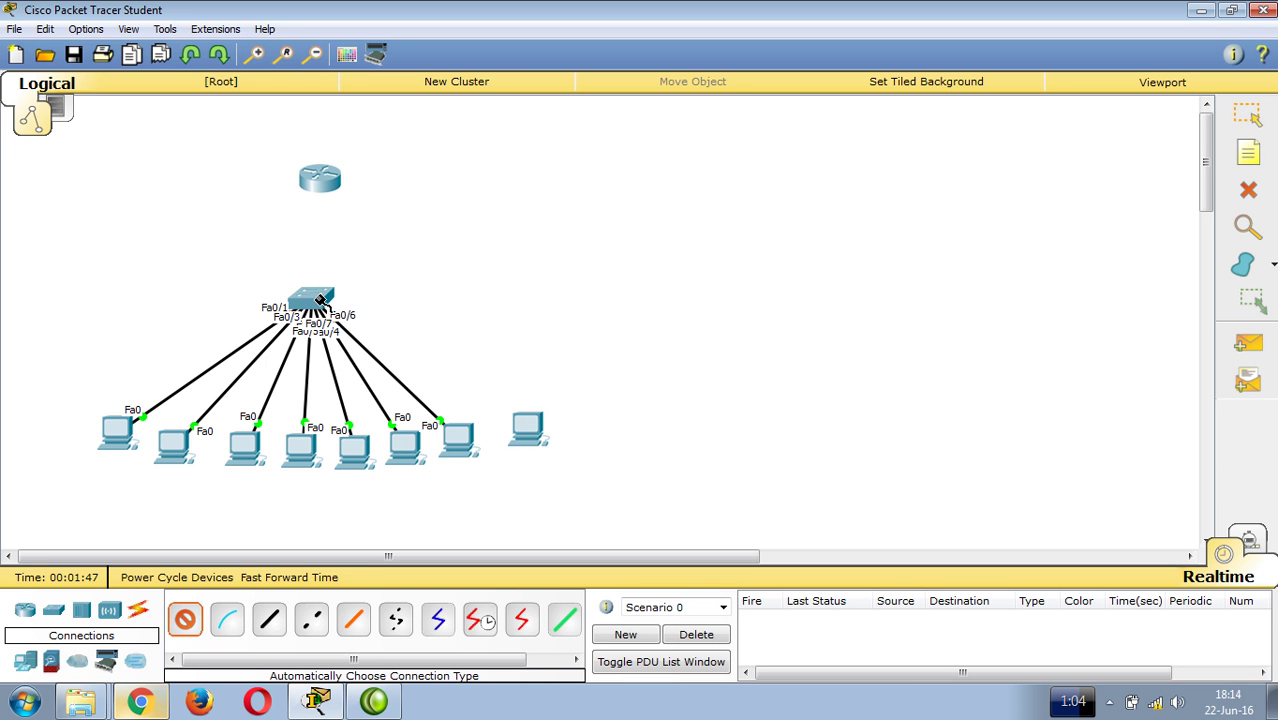
left_click(524, 430)
left_click(314, 295)
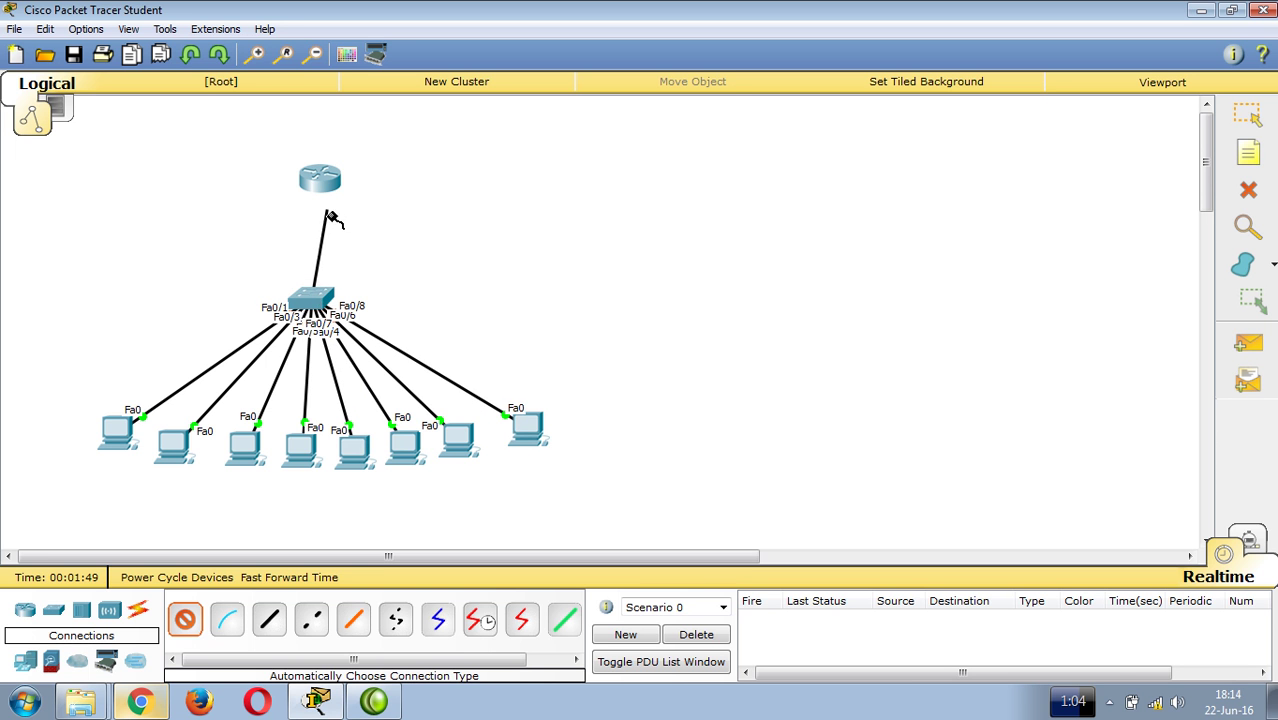
left_click(320, 182)
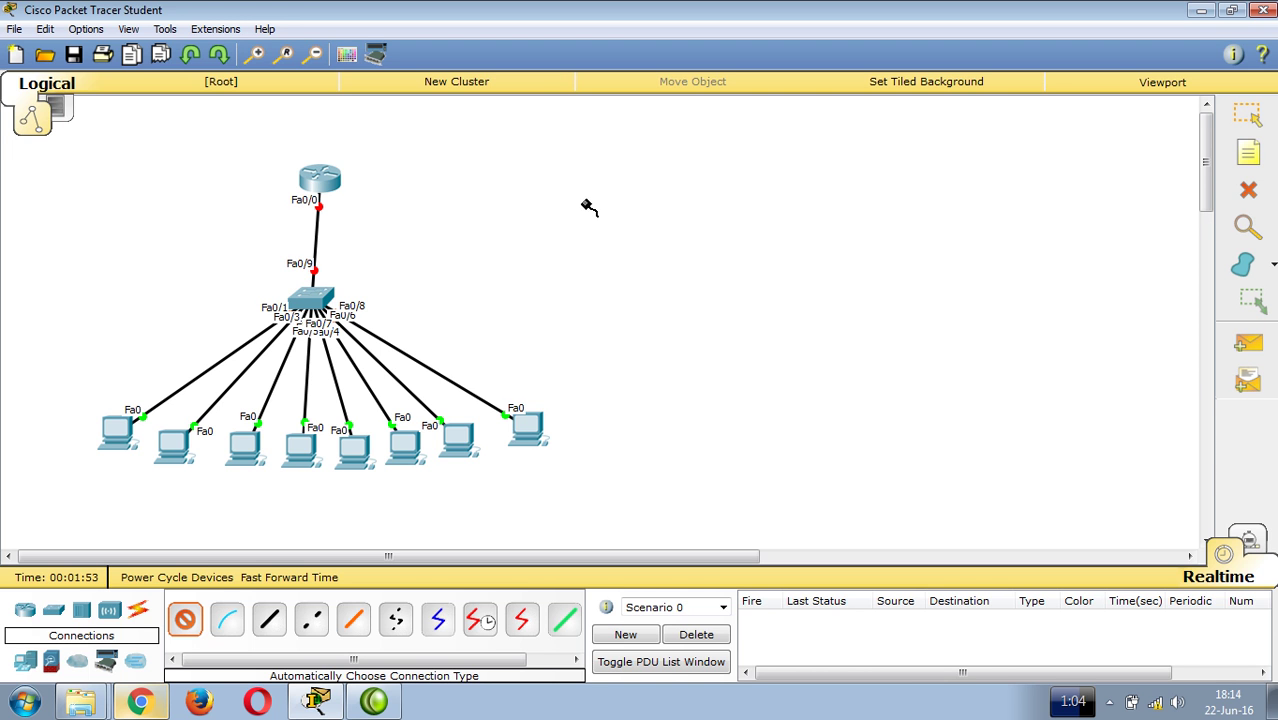
Open the router's CLI, decline initial setup, and enter global configuration mode.
key("Escape")
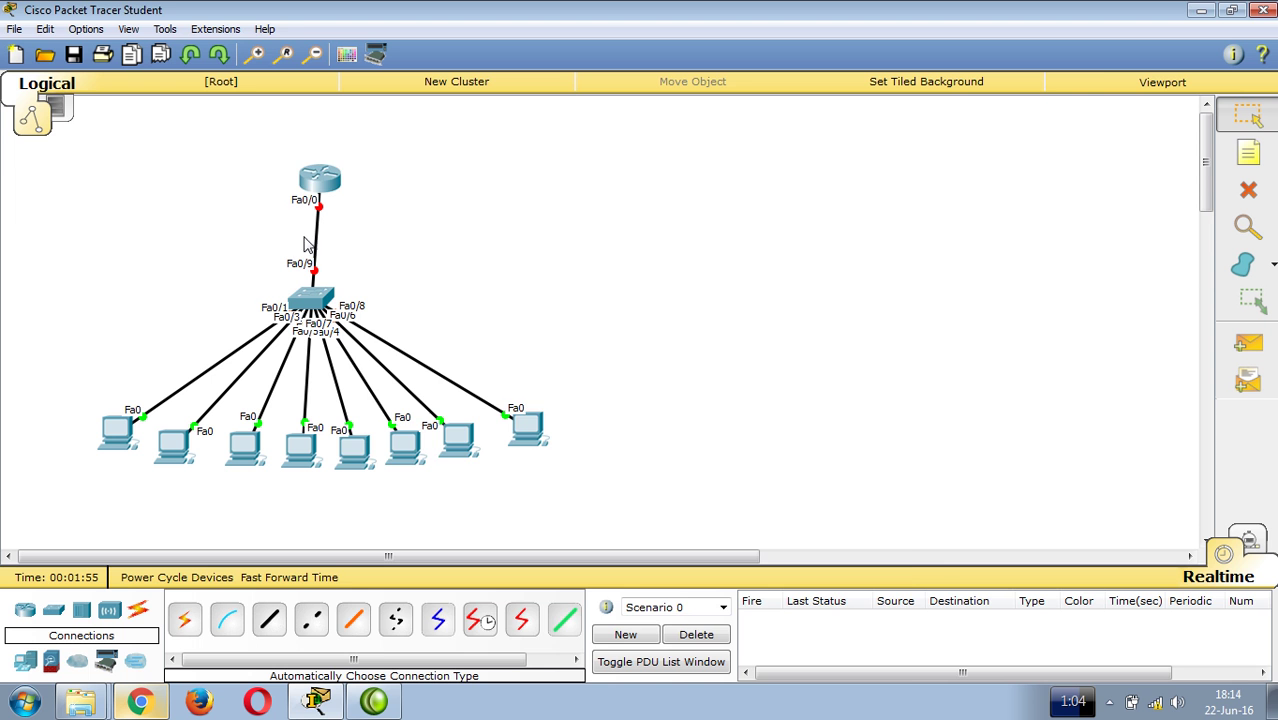
left_click(320, 182)
left_click_drag(422, 124, 583, 77)
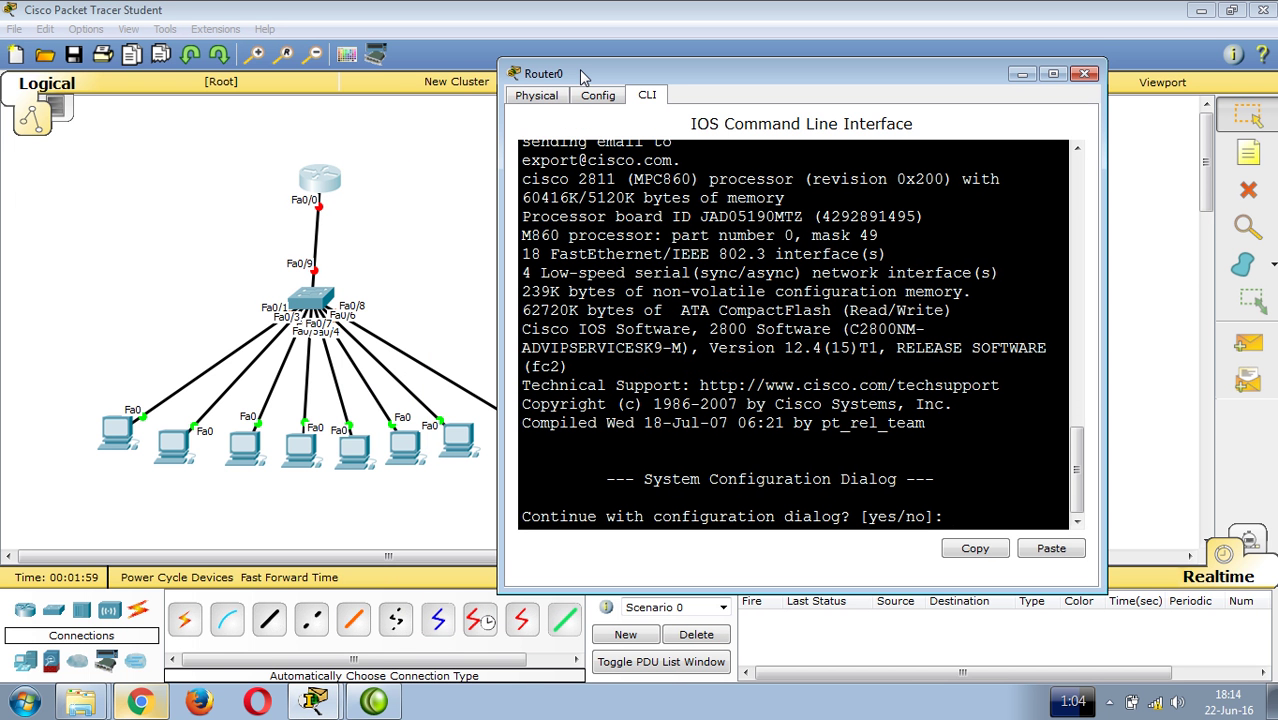
type("no")
key("Return")
key("Return")
type("en")
key("Tab")
key("Return")
type("c")
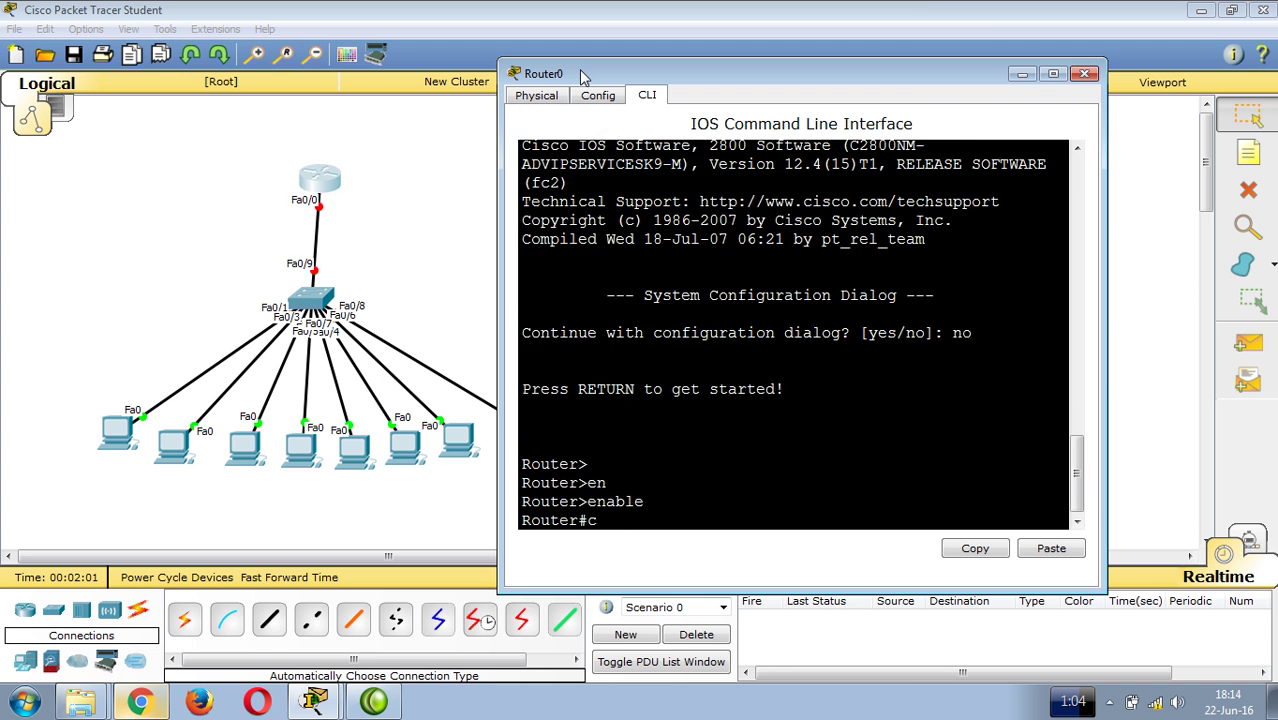
type("onf")
key("Tab")
type("t")
key("Return")
Assign interface FastEthernet0/0 the address 10.0.0.100 255.255.255.0.
key("Return")
type("in")
key("Tab")
type("f")
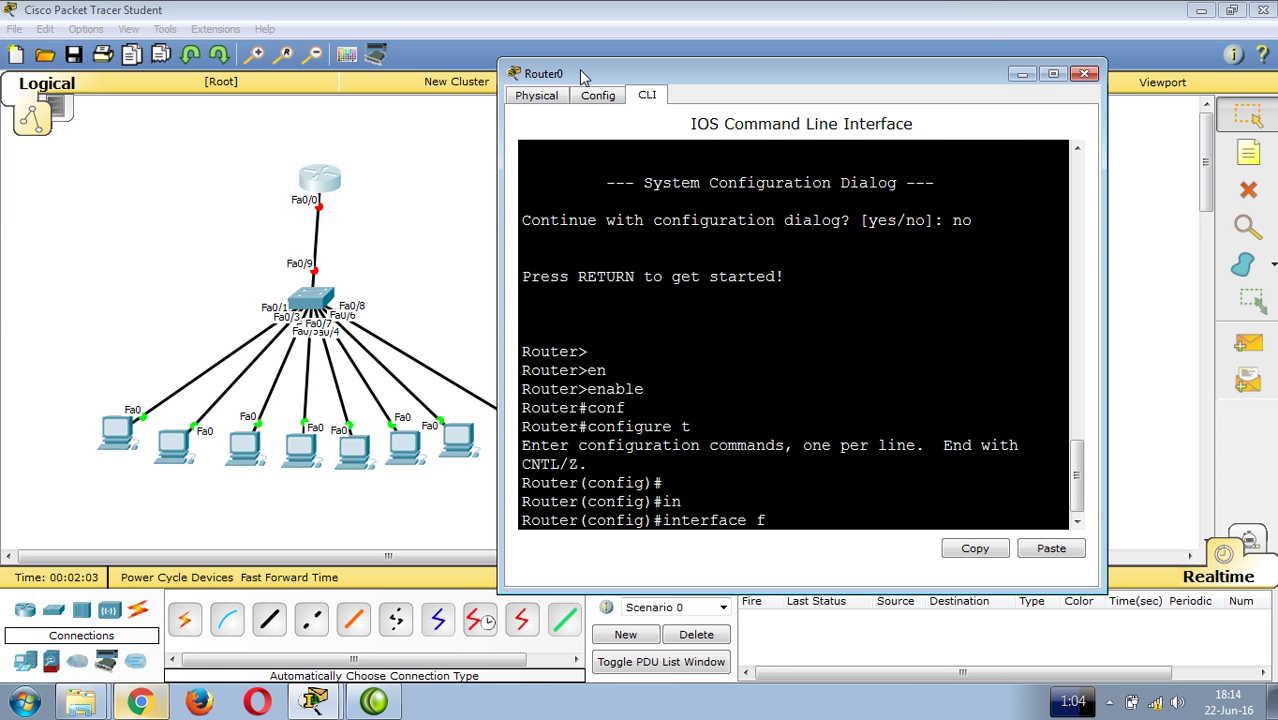
key("Tab")
type("0/0")
key("Return")
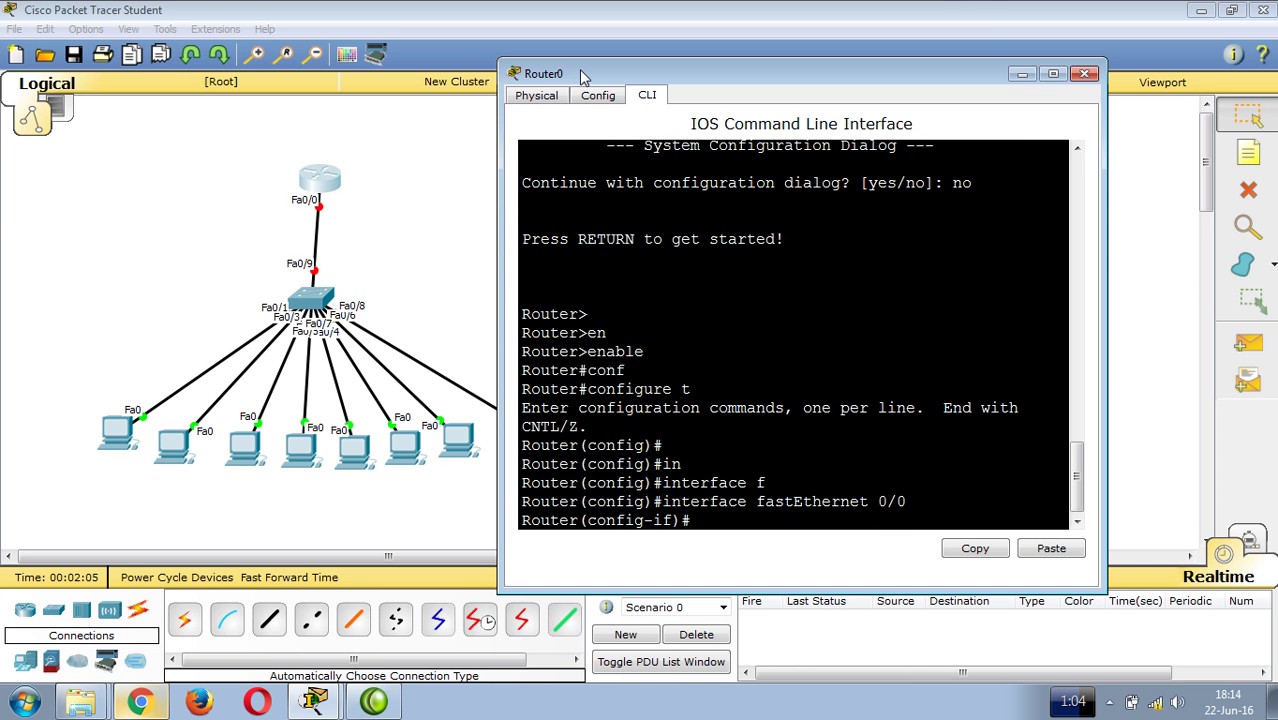
type("ip ad")
key("Tab")
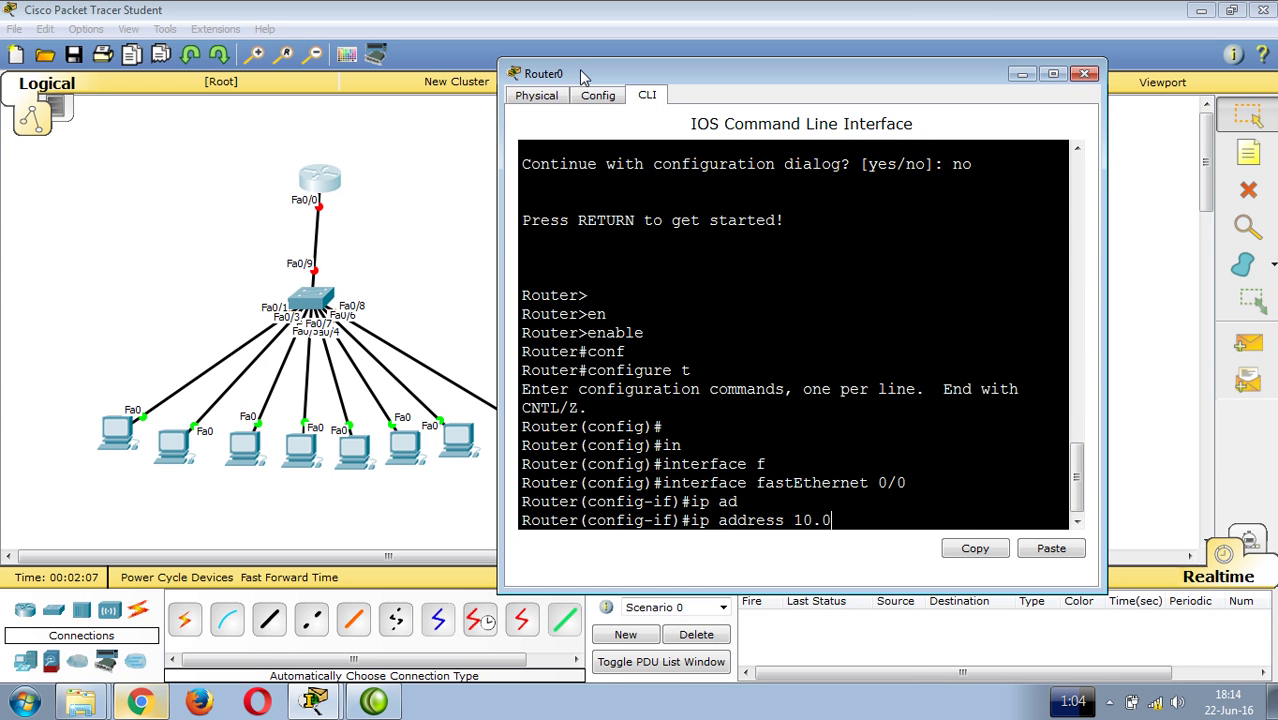
type("10.0.0.100 255.255.255.")
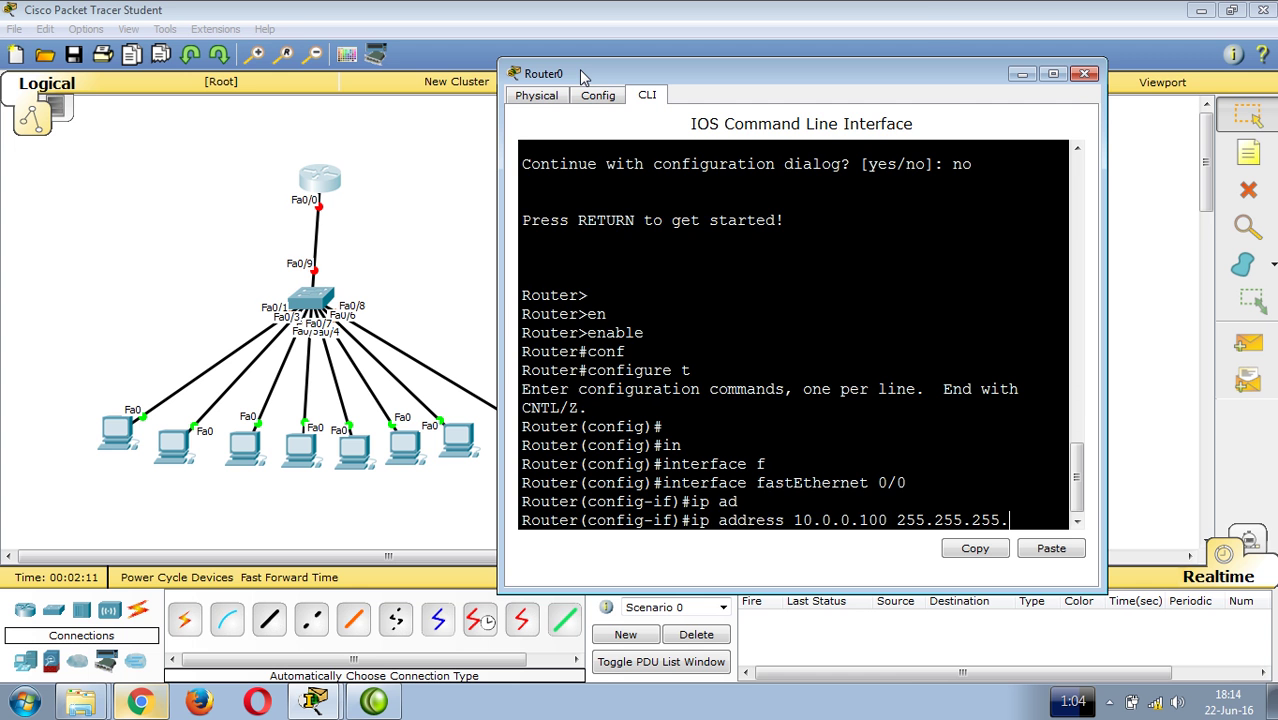
type("0")
key("Return")
Enable the interface with no shutdown and exit back to privileged mode.
type("no sh")
key("Tab")
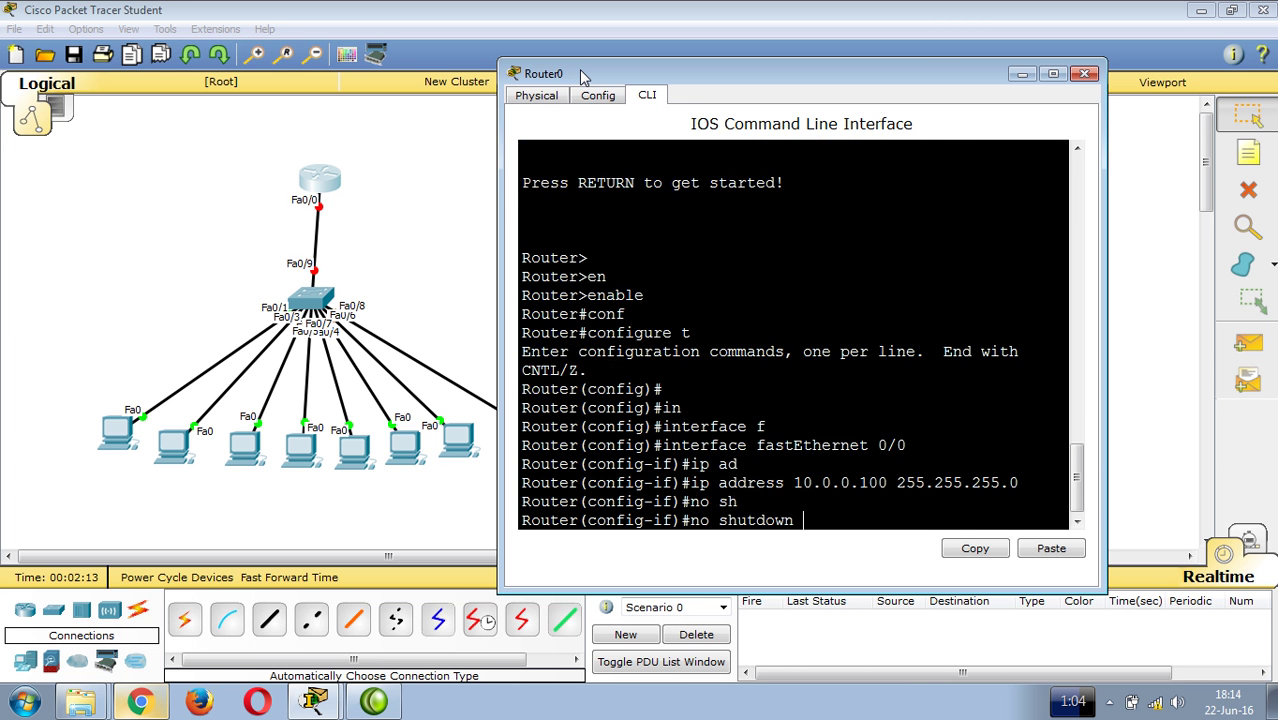
key("Return")
key("Return")
type("exit")
key("Return")
type("e")
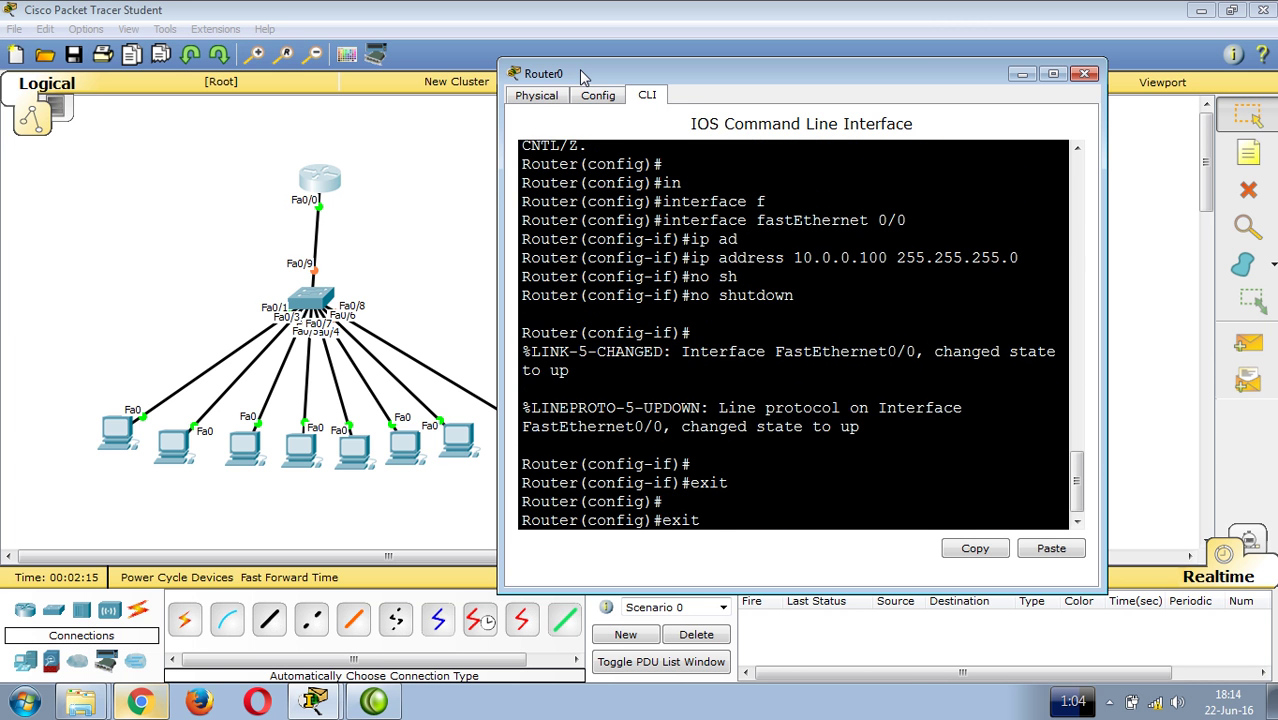
type("xit")
key("Return")
key("Return")
key("Return")
key("Return")
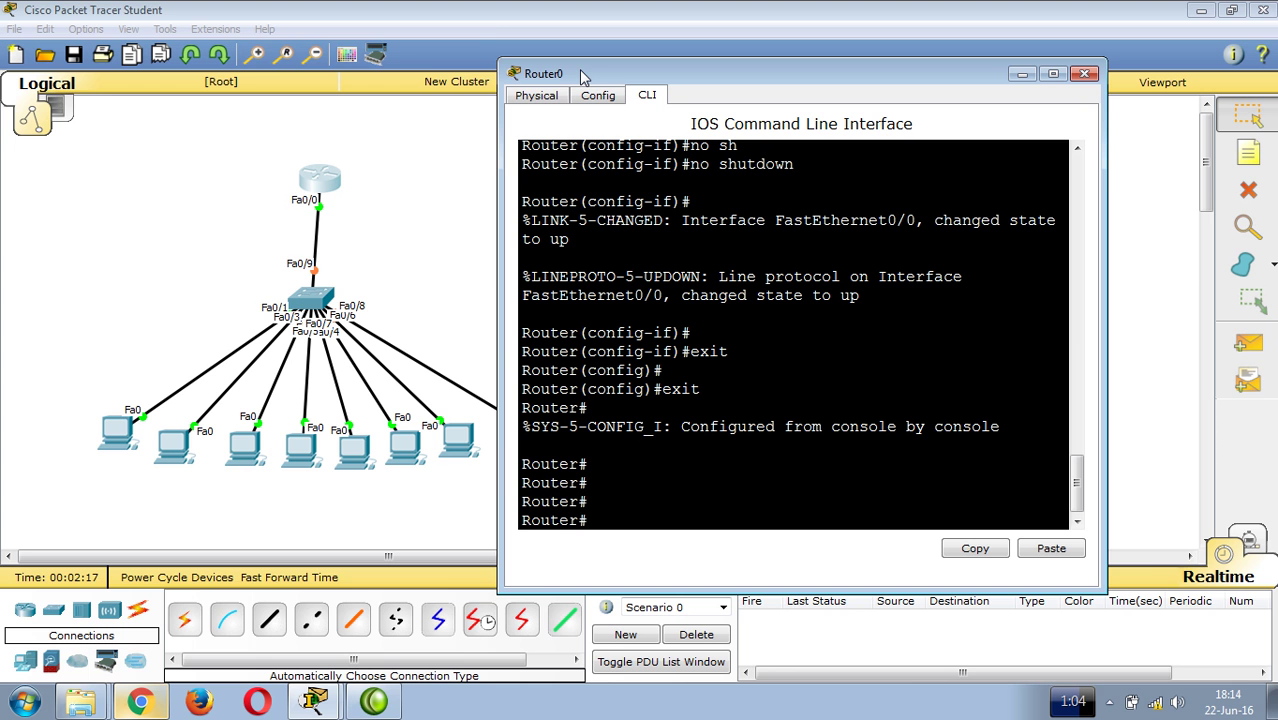
left_click_drag(562, 77, 606, 77)
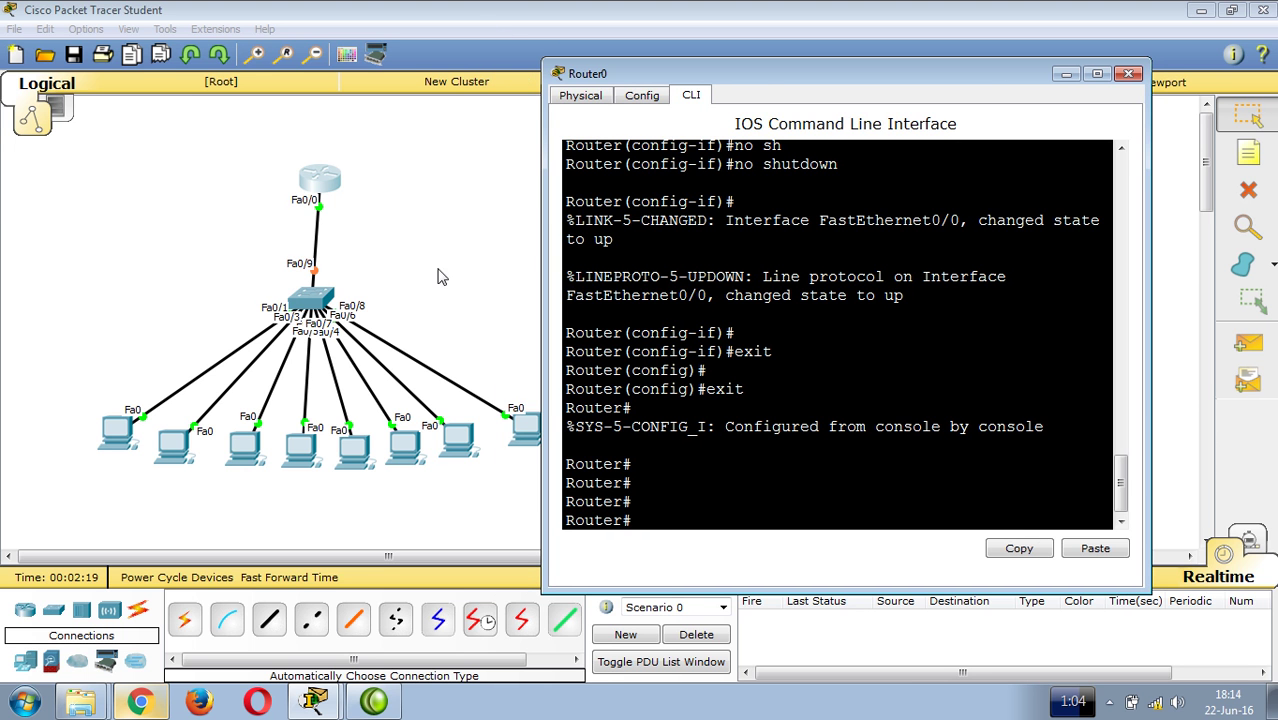
Review PC0's still-empty IP Configuration, then close PC0's window.
left_click(117, 430)
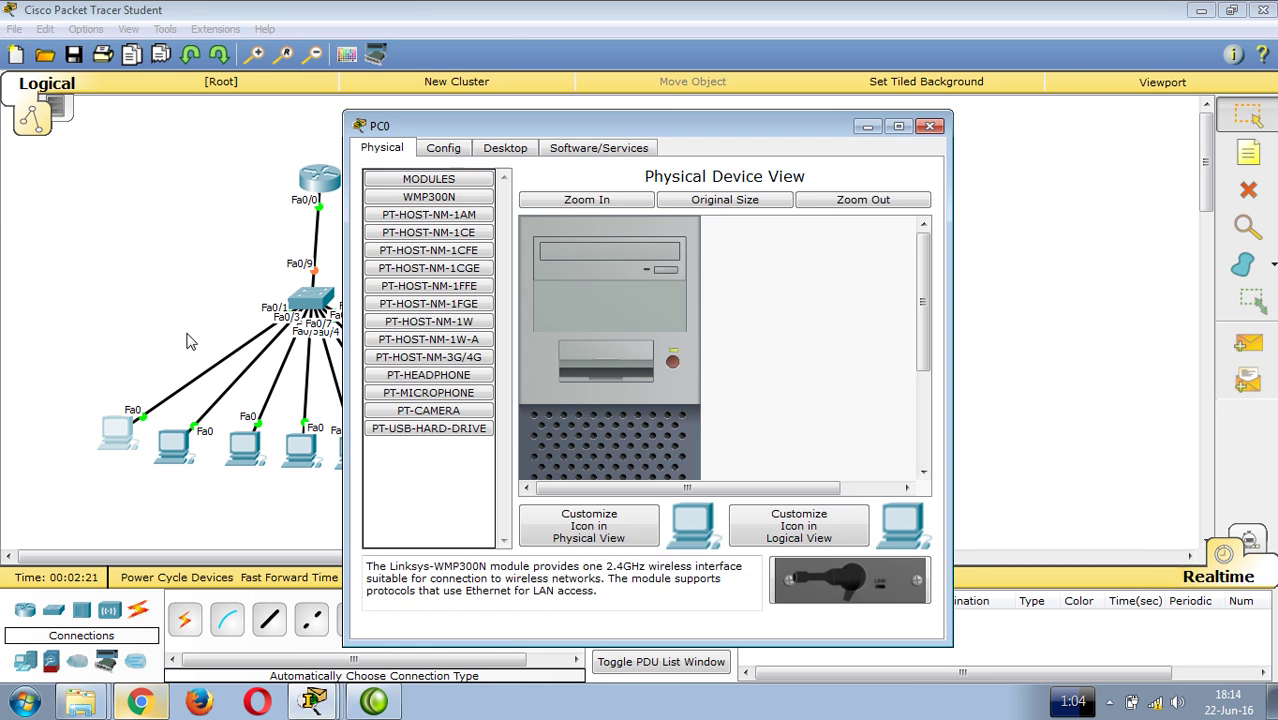
left_click(490, 150)
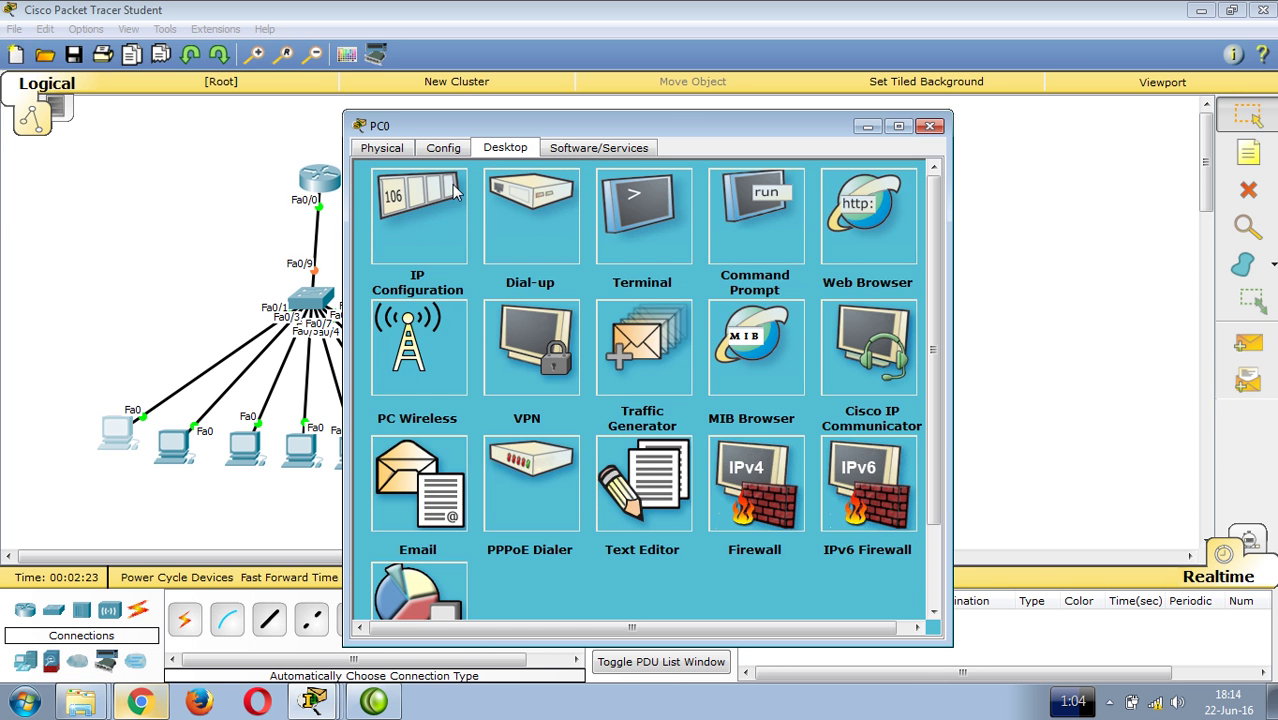
left_click(434, 200)
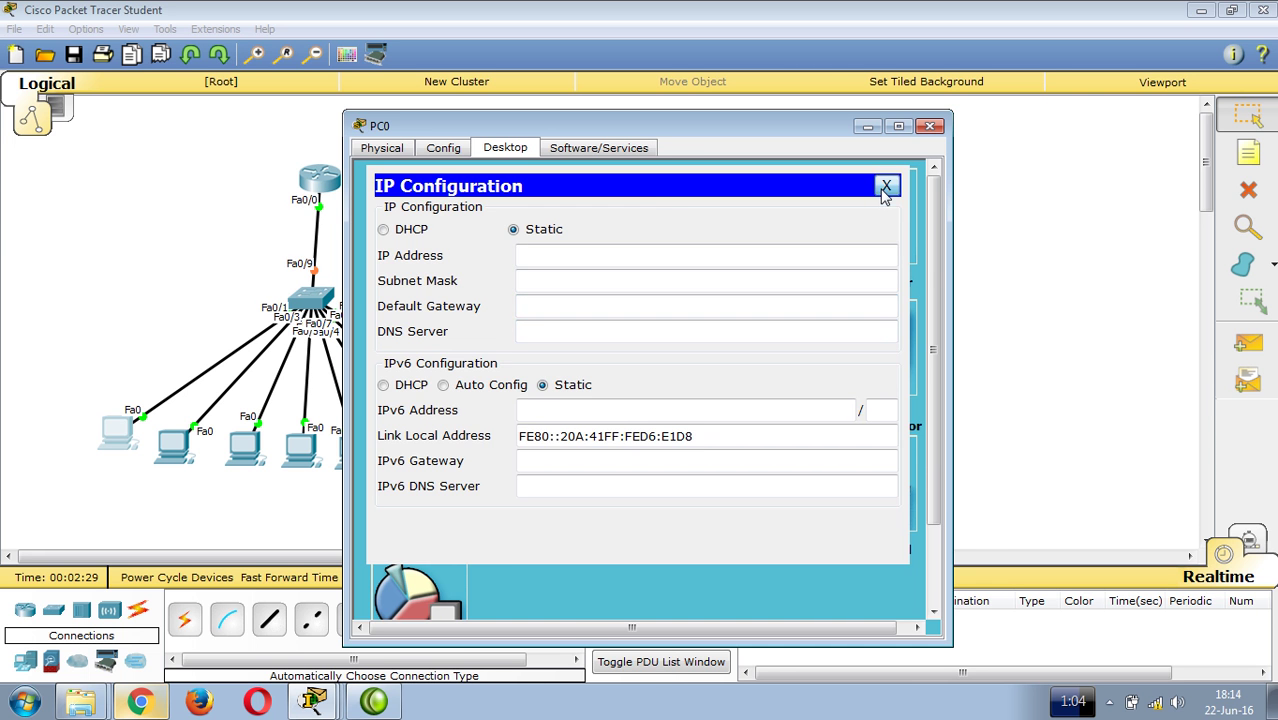
left_click(885, 186)
left_click(929, 126)
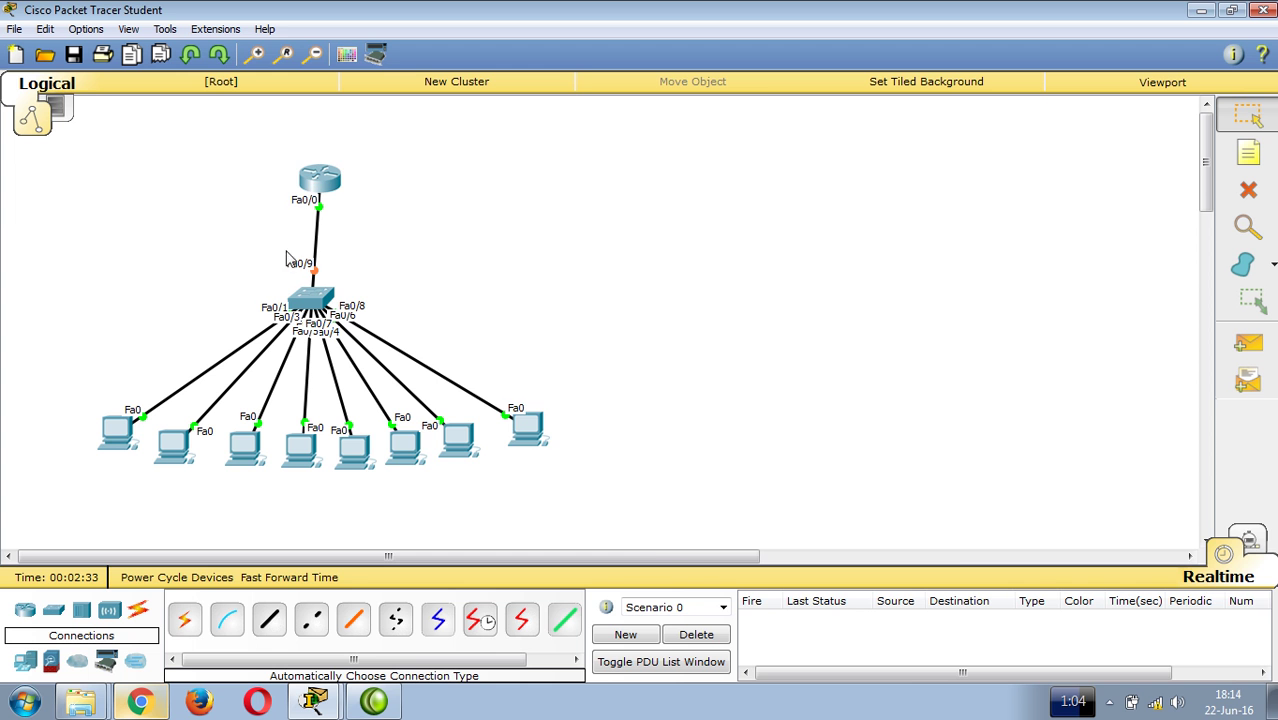
Reopen the router console and enter global configuration mode with configure terminal.
mouse_move(325, 196)
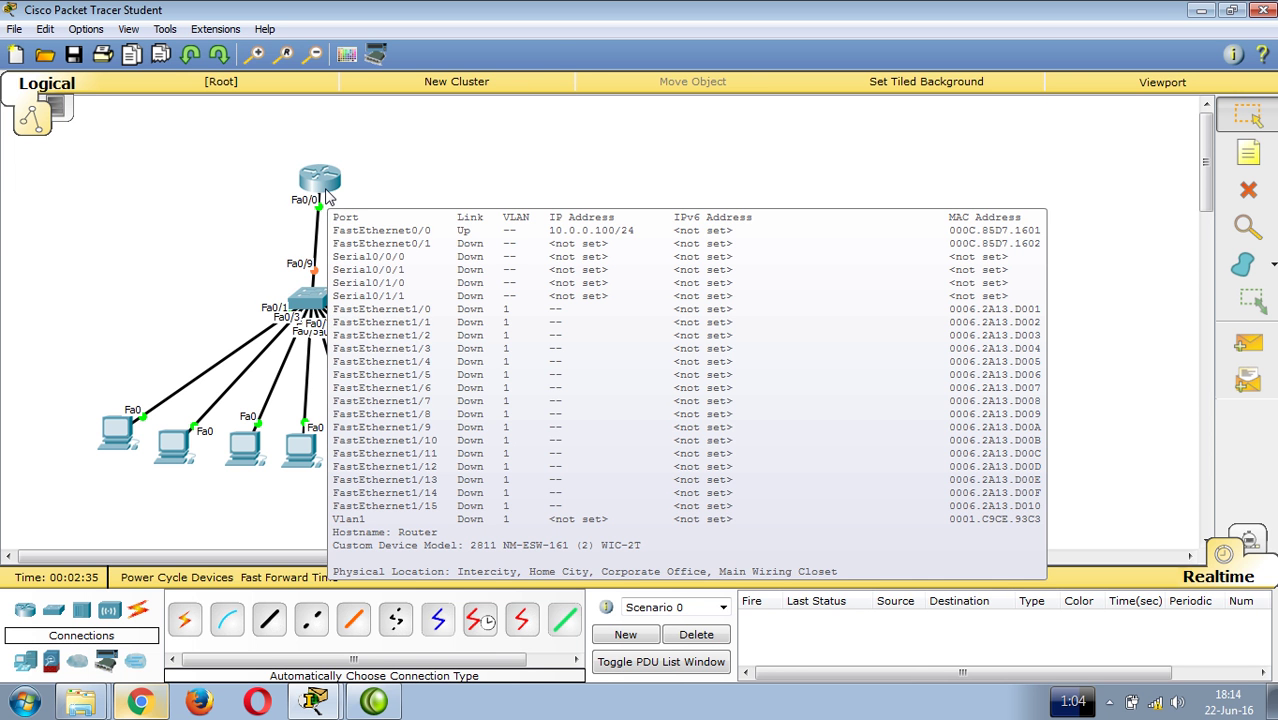
mouse_move(124, 451)
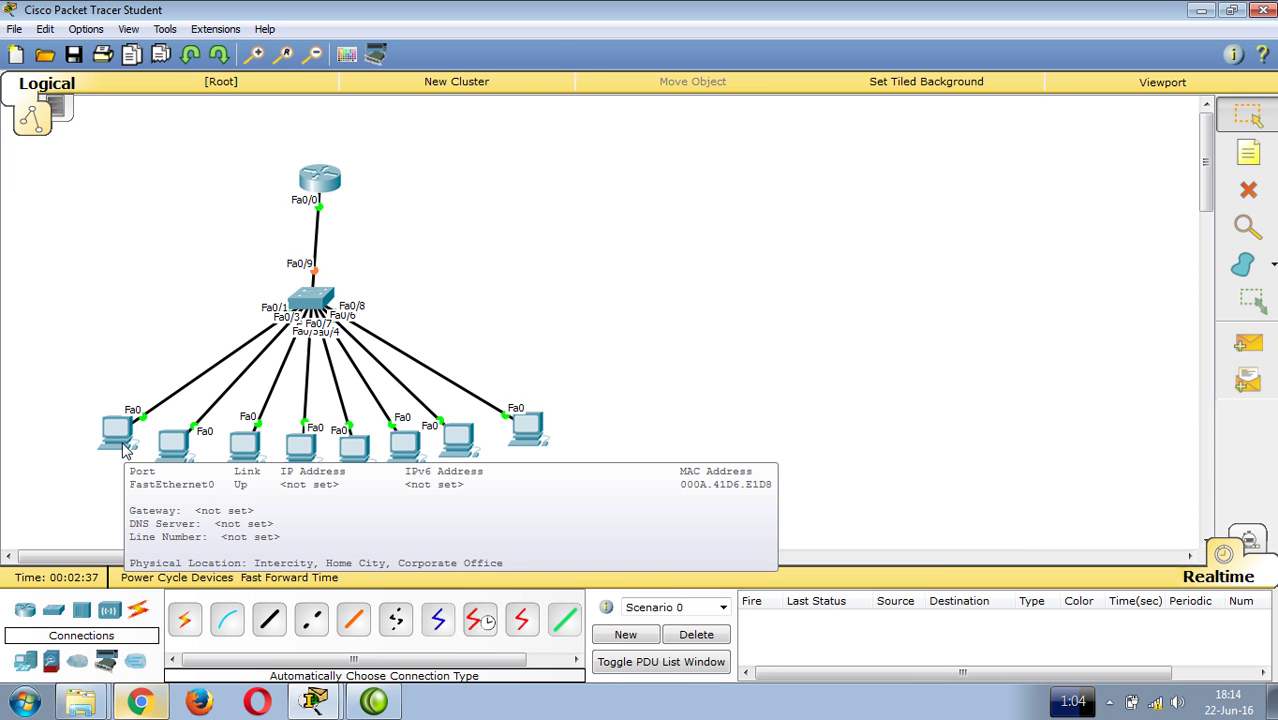
left_click(330, 186)
left_click_drag(663, 76, 671, 52)
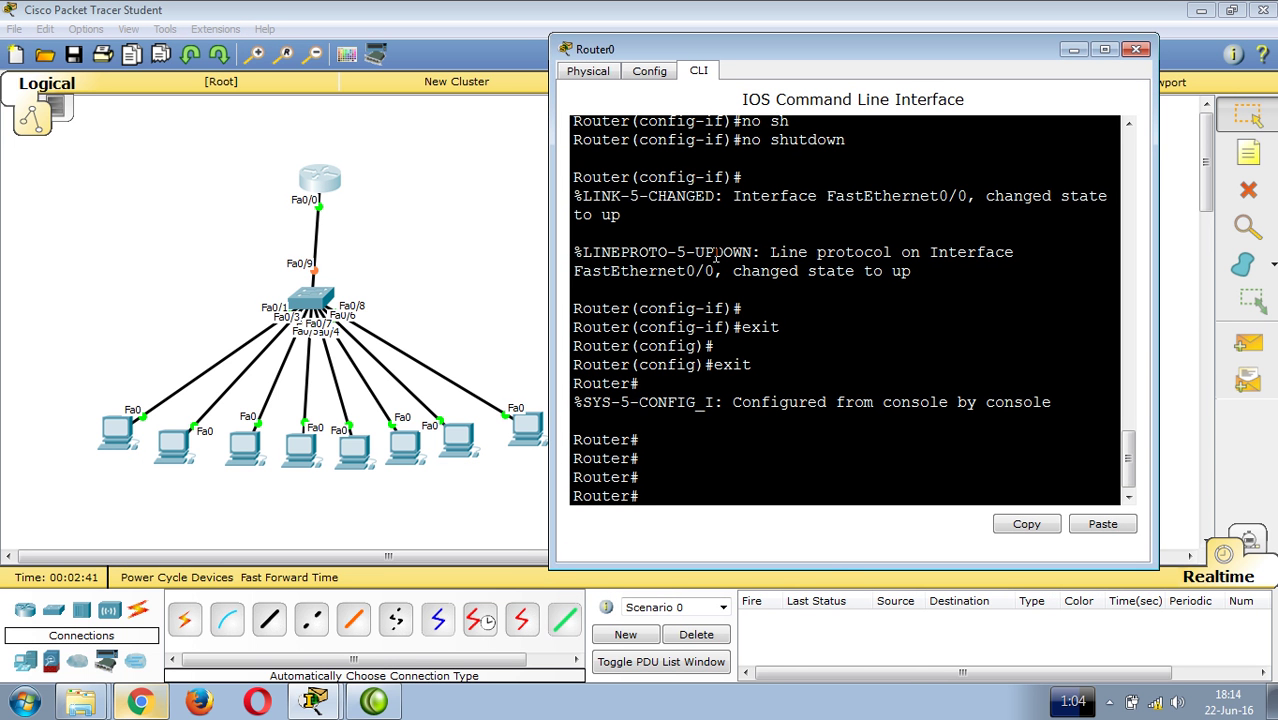
key("Return")
key("Return")
key("Return")
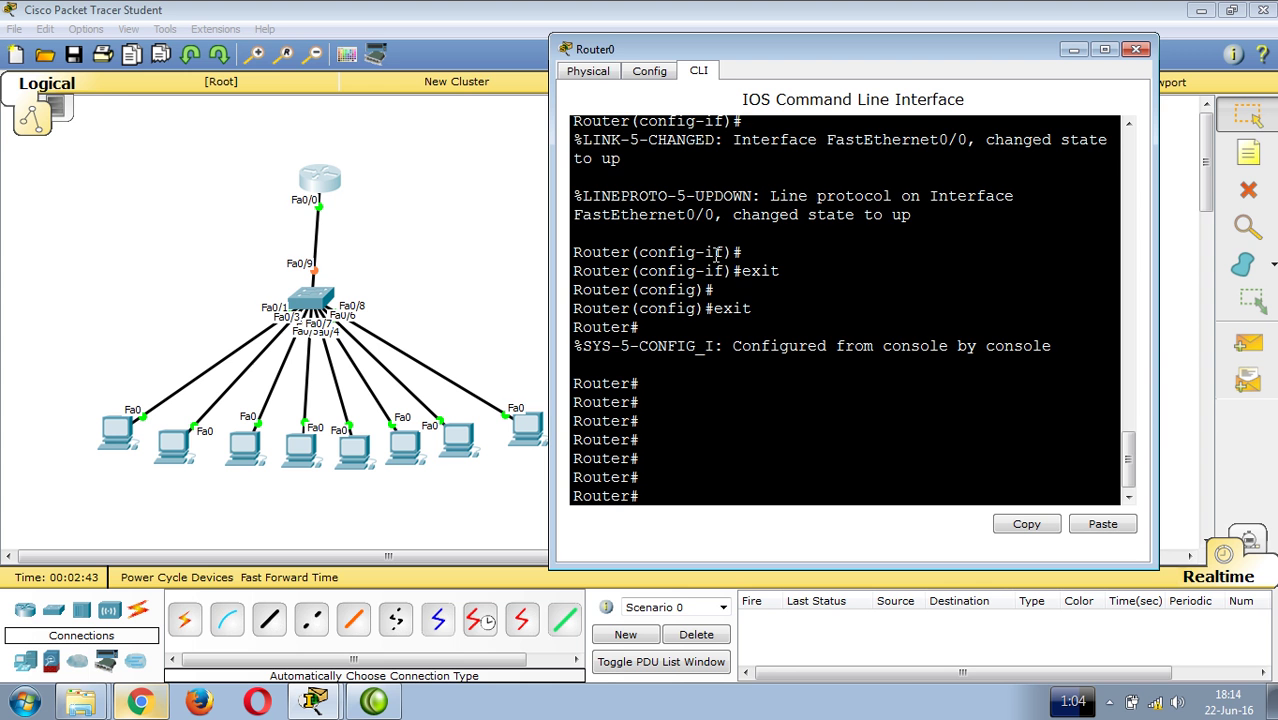
type("conf")
key("Tab")
type("t")
key("Return")
key("Return")
key("Return")
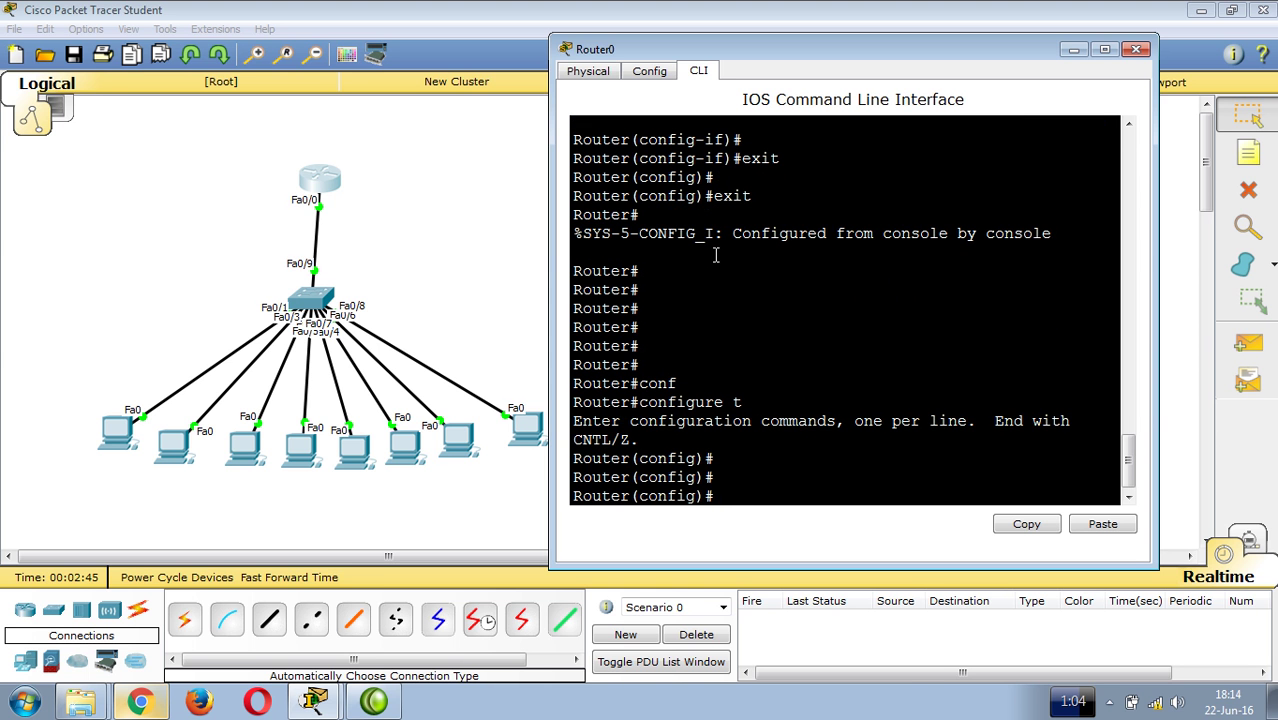
Create DHCP pool 'test' with ip dhcp pool and begin its network command.
type("net")
key("Tab")
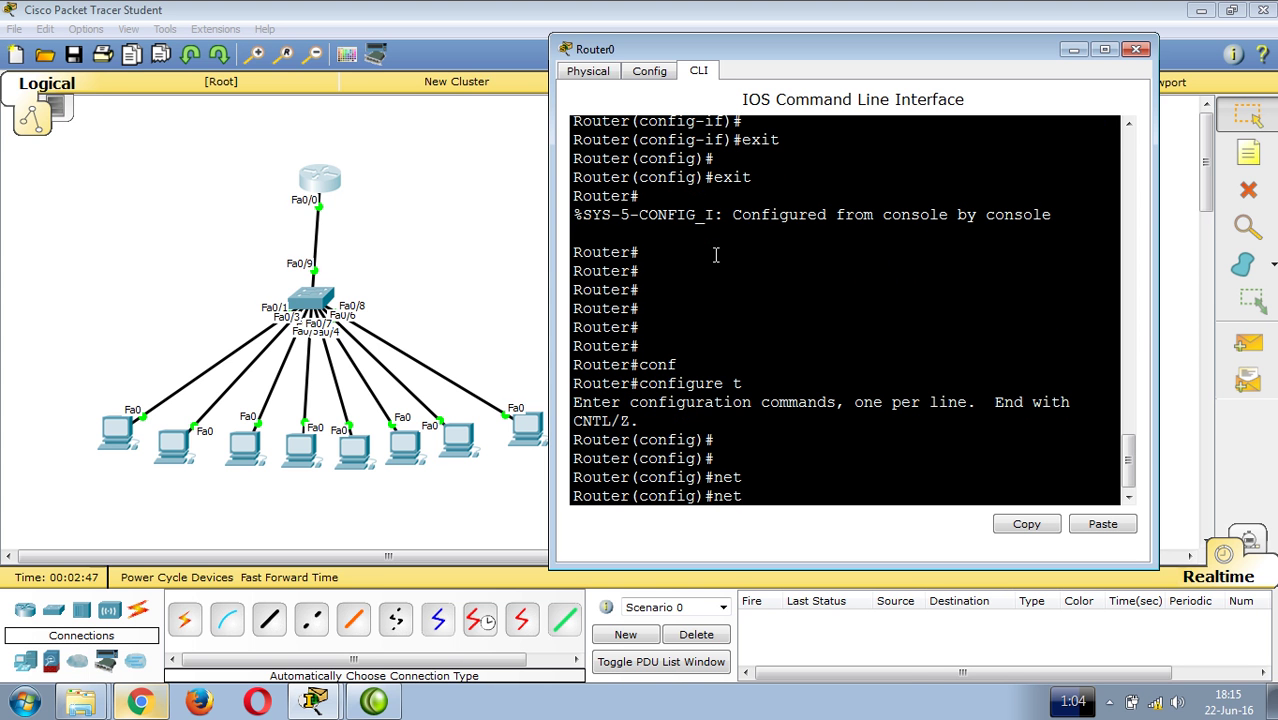
type("ip ad")
key("Tab")
key("BackSpace")
key("BackSpace")
type("dh")
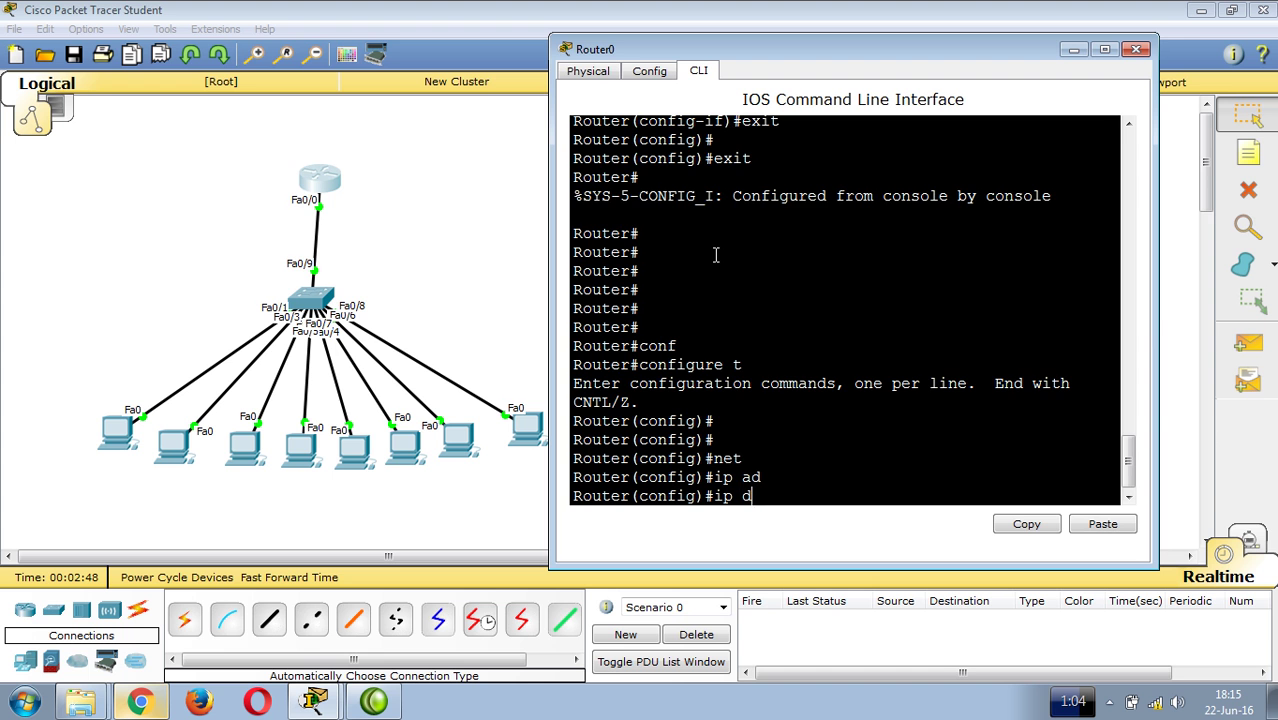
key("Tab")
type("p")
key("Tab")
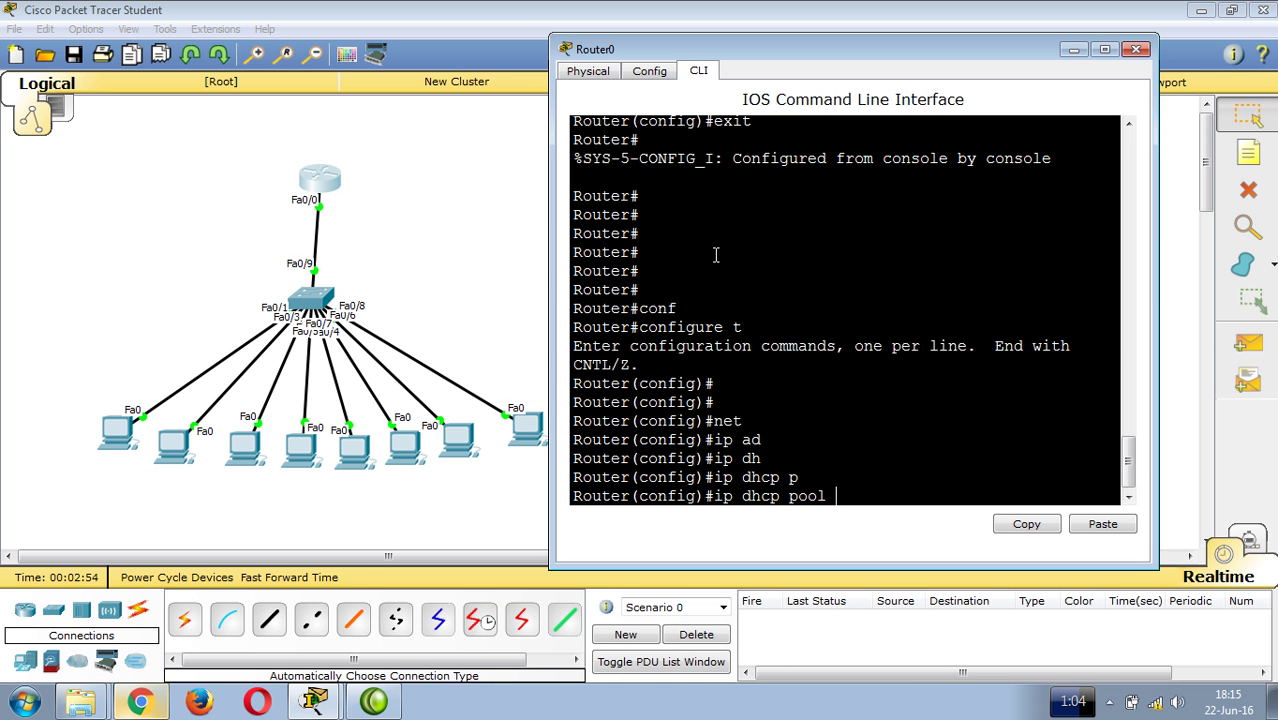
type("test")
key("Return")
type("net")
key("Tab")
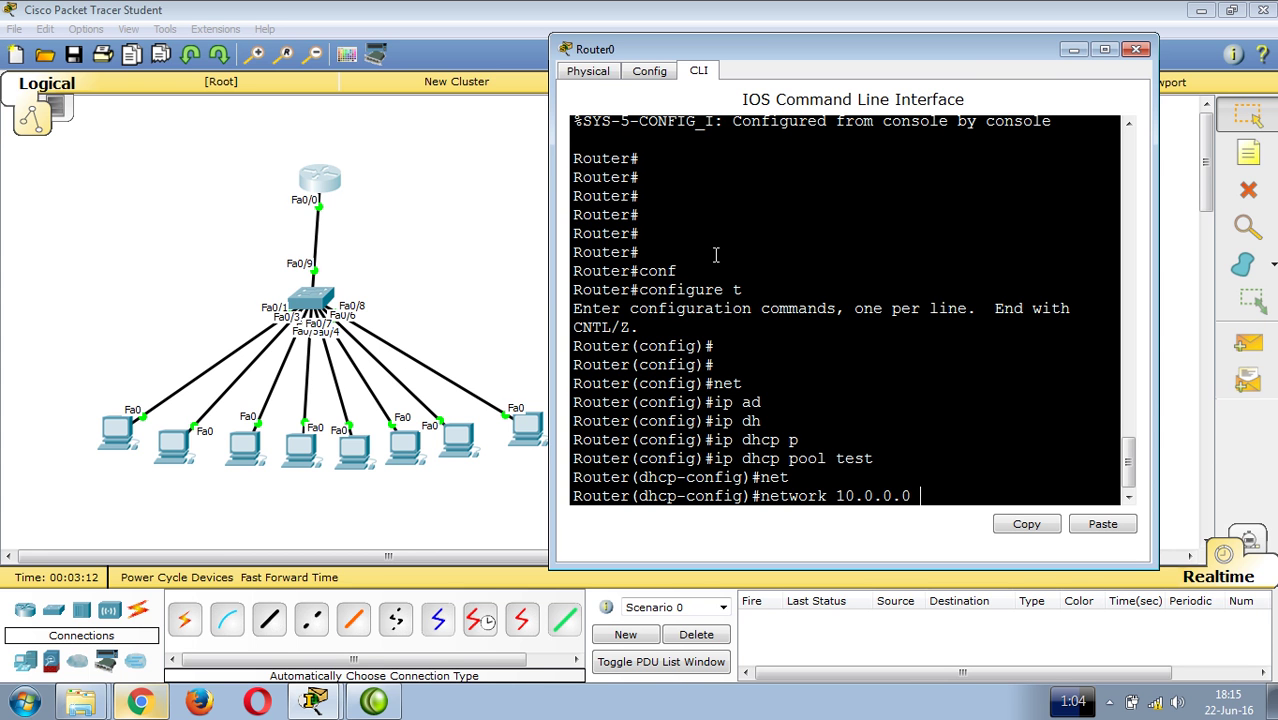
Set pool network 10.0.0.0 255.255.255.0, default router 10.0.0.100 and DNS 10.10.10.10.
type("?")
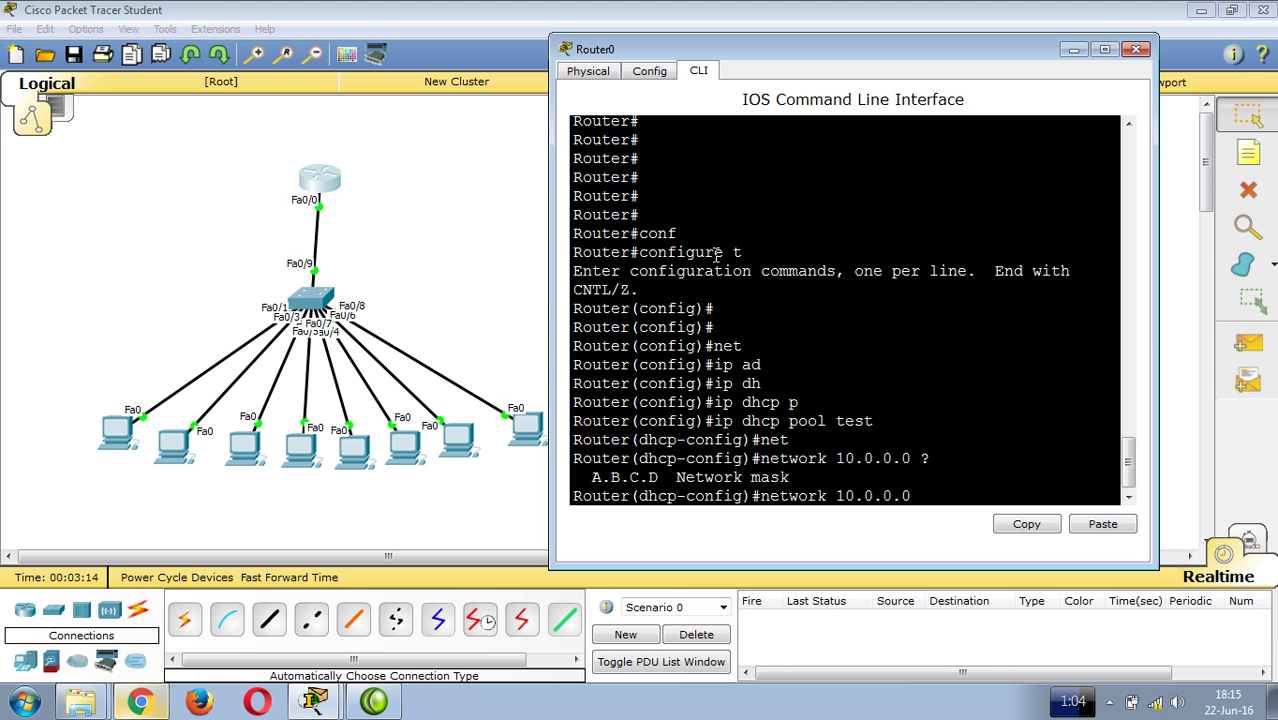
type("255.255.255.0")
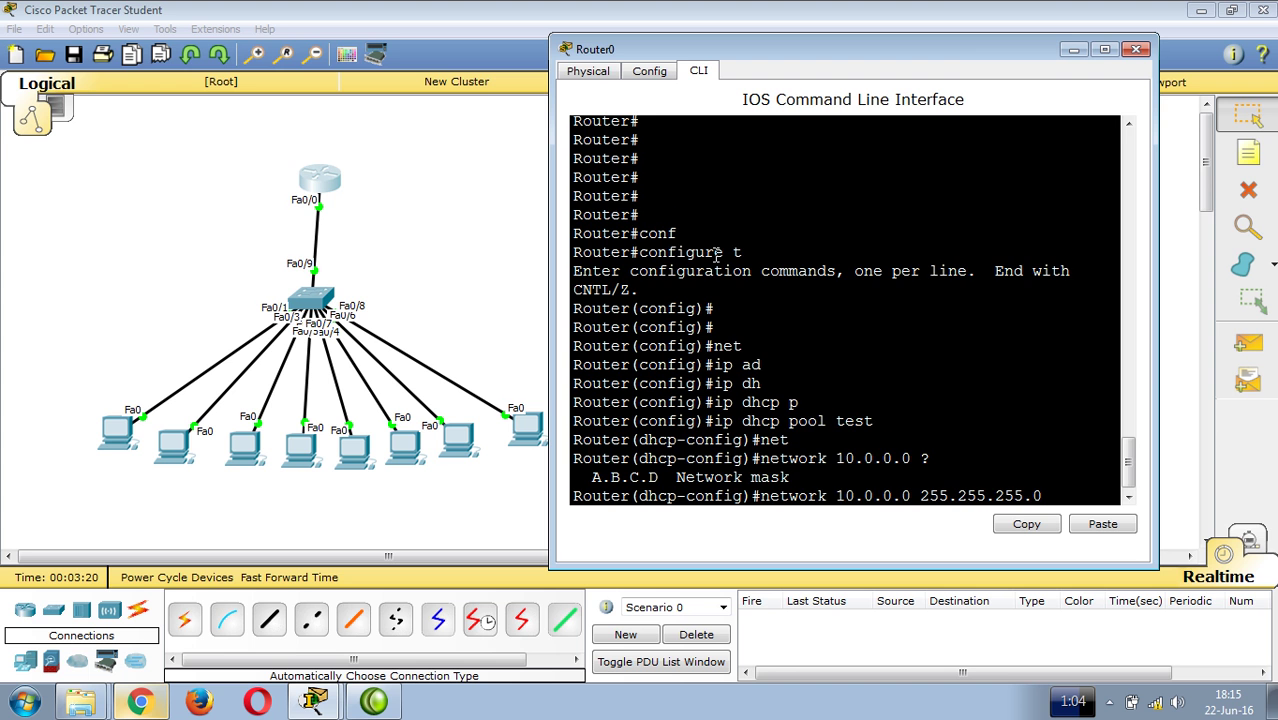
key("Return")
type("de")
key("Tab")
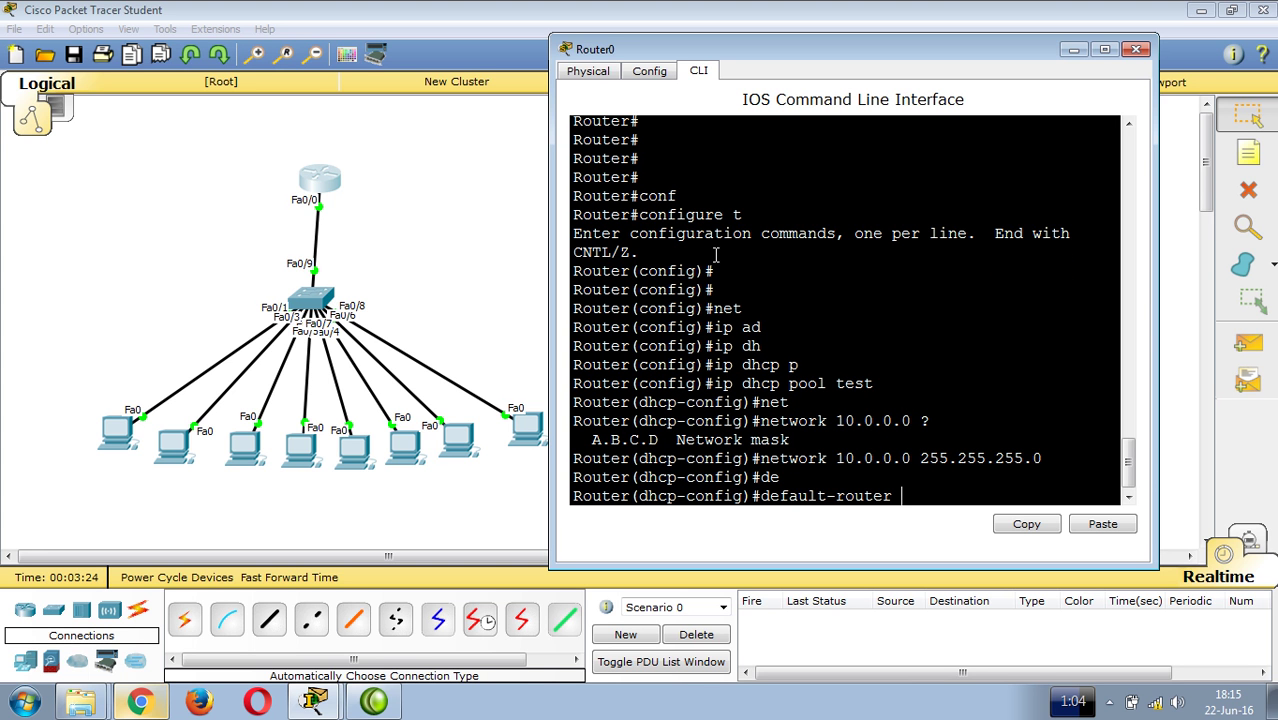
type("10.0.0.100")
key("Return")
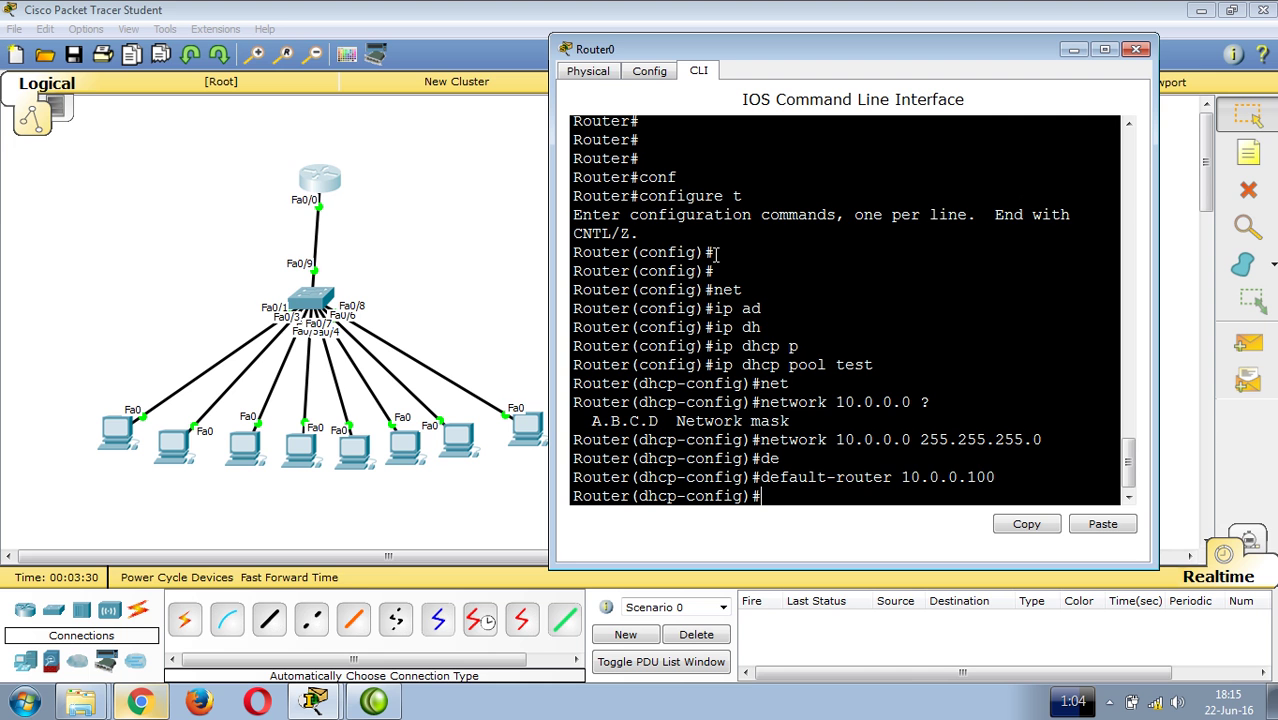
type("dn")
key("Tab")
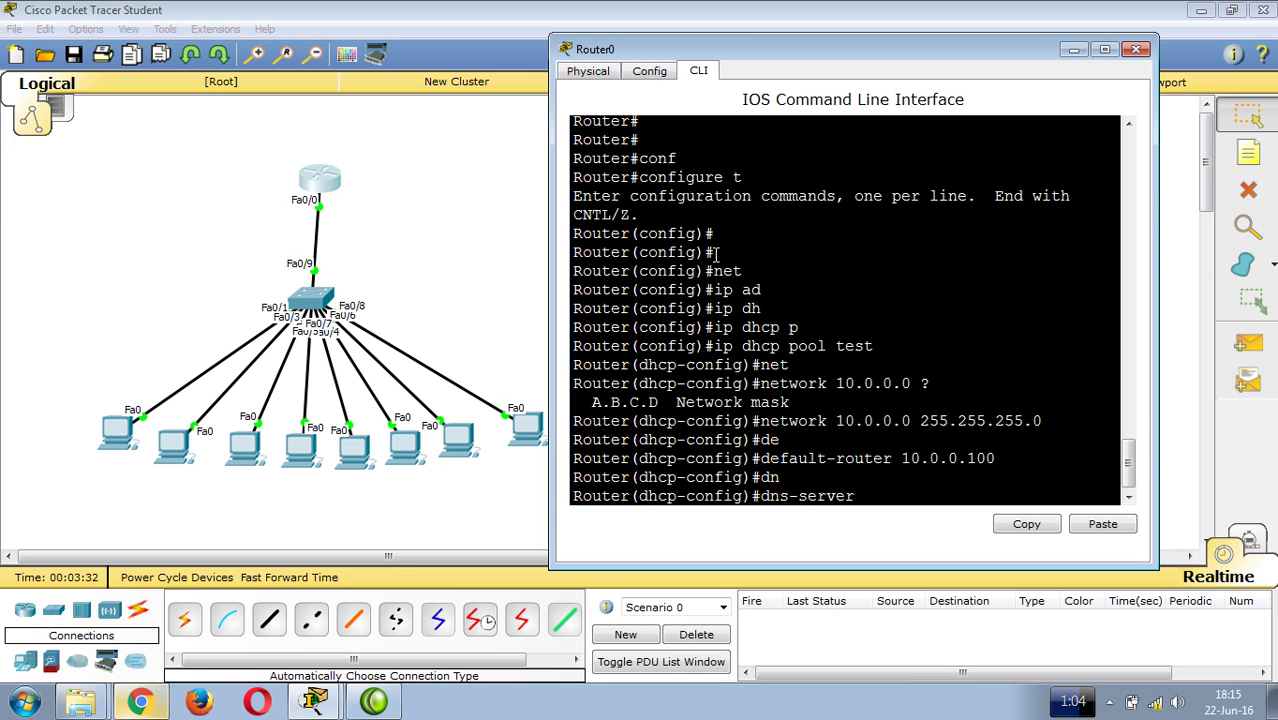
type("10")
key("Return")
key("Return")
key("Return")
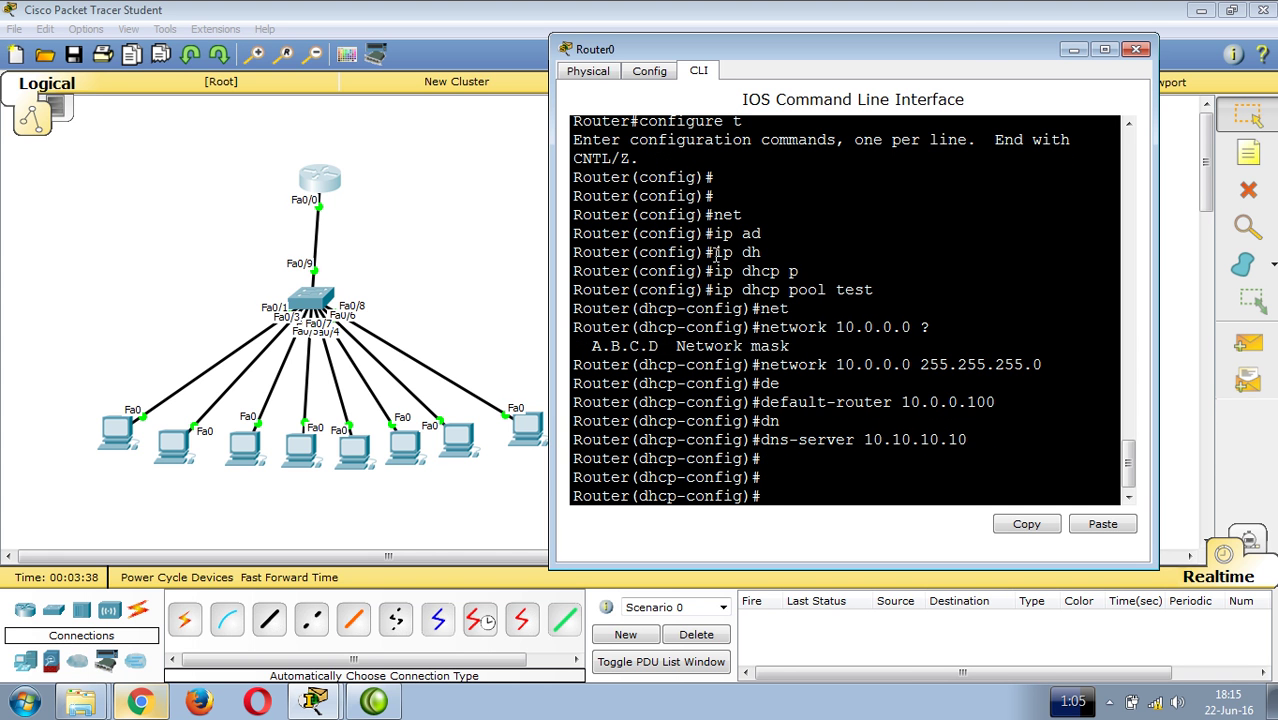
Exit to privileged mode and save the configuration with wri.
type("exit")
key("Return")
type("exit")
key("Return")
key("Return")
key("Return")
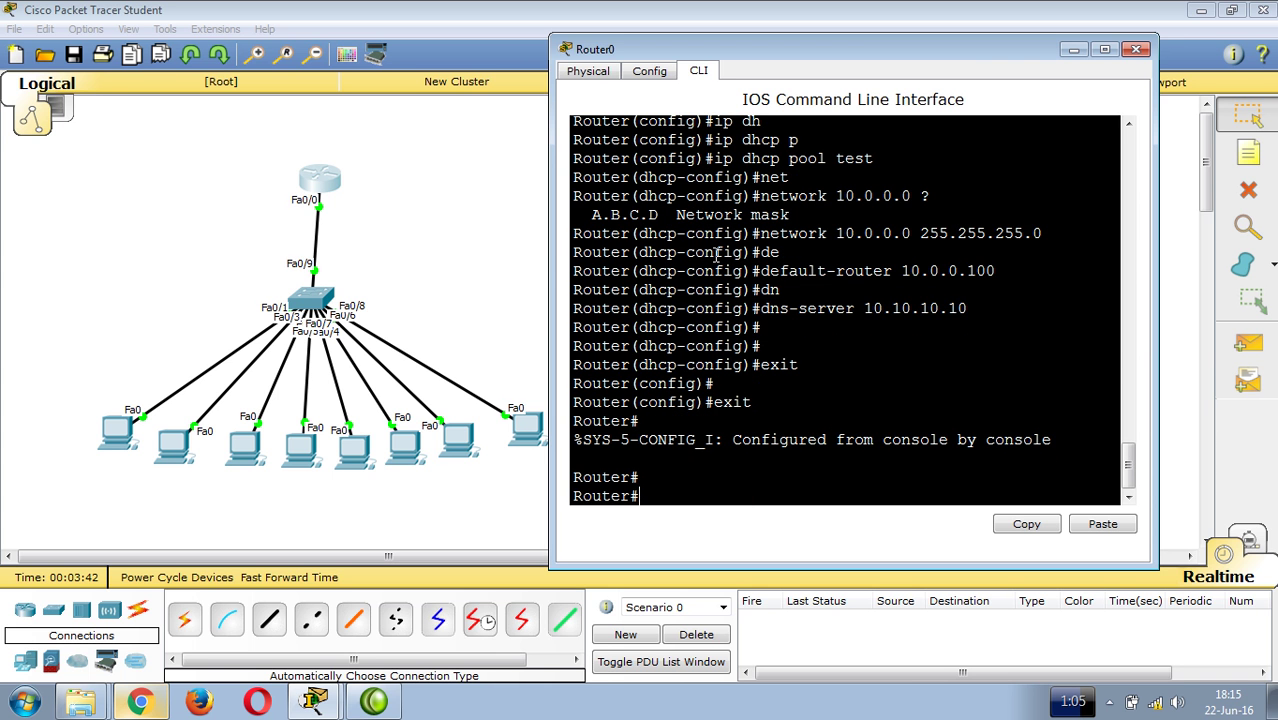
type("wri")
key("Return")
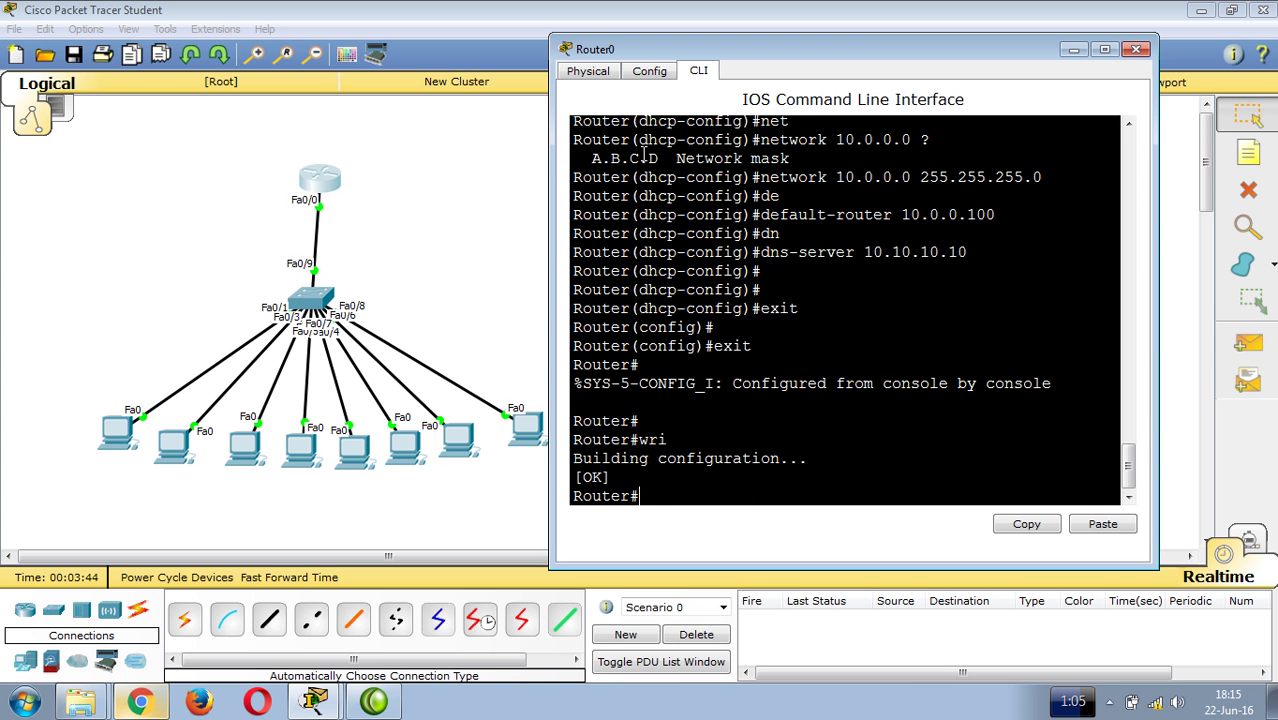
Switch PC0's IP Configuration to DHCP so it receives 10.0.0.1.
left_click(1136, 49)
left_click(129, 428)
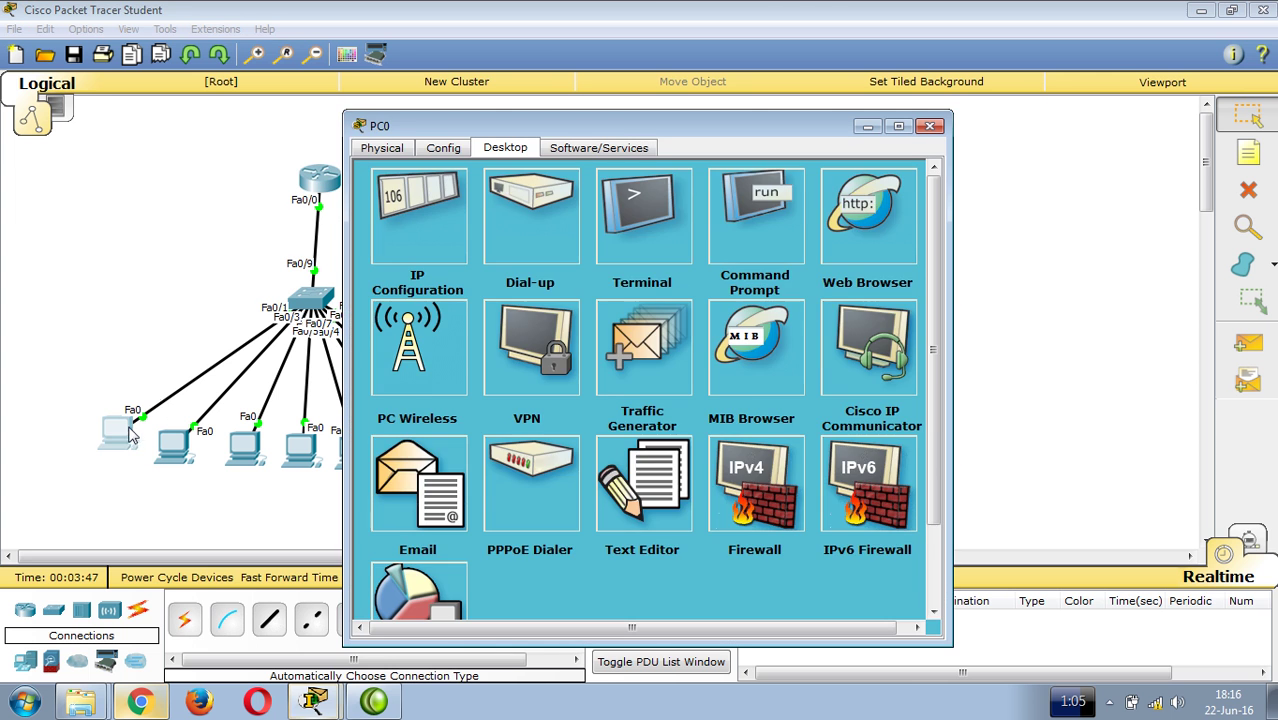
left_click(446, 233)
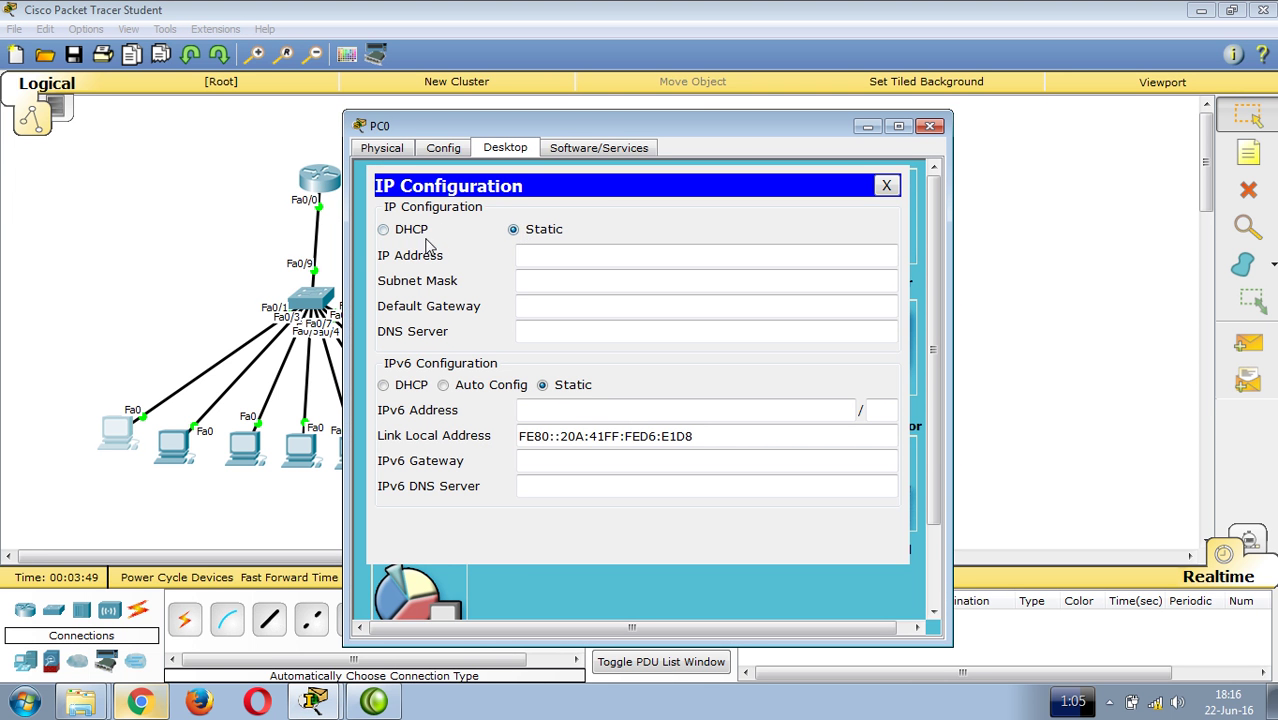
left_click(383, 230)
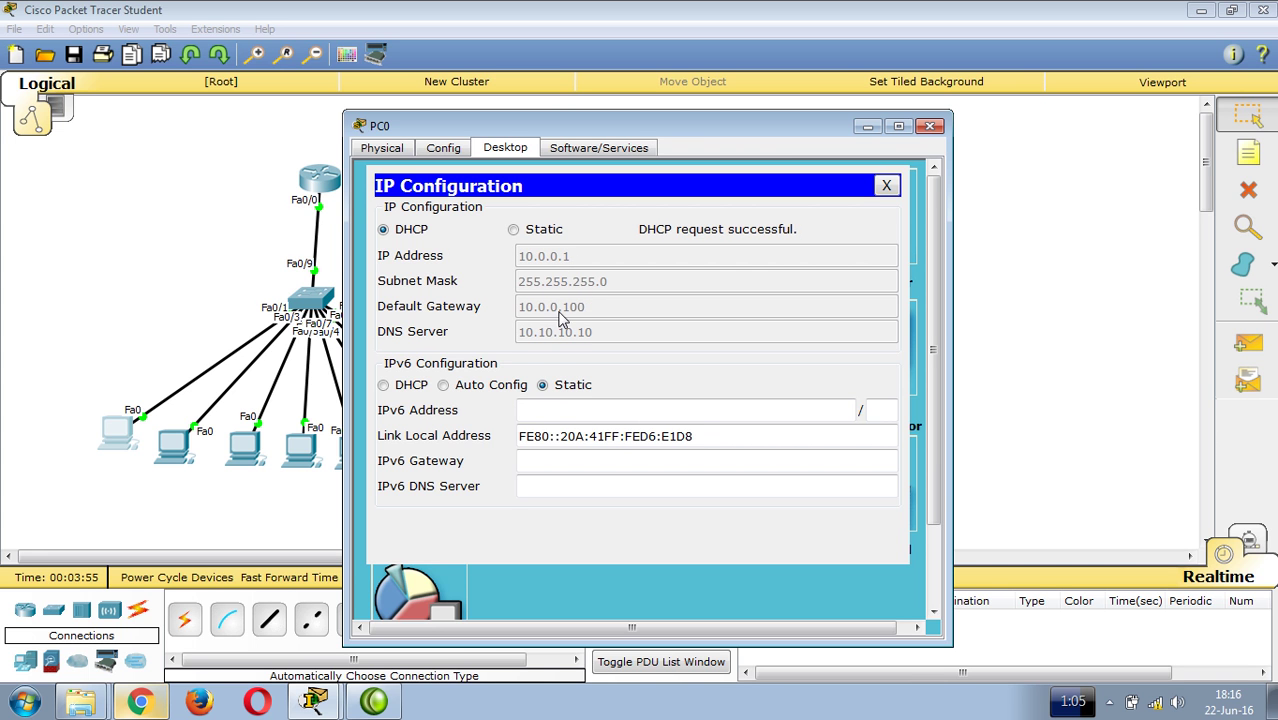
left_click(930, 126)
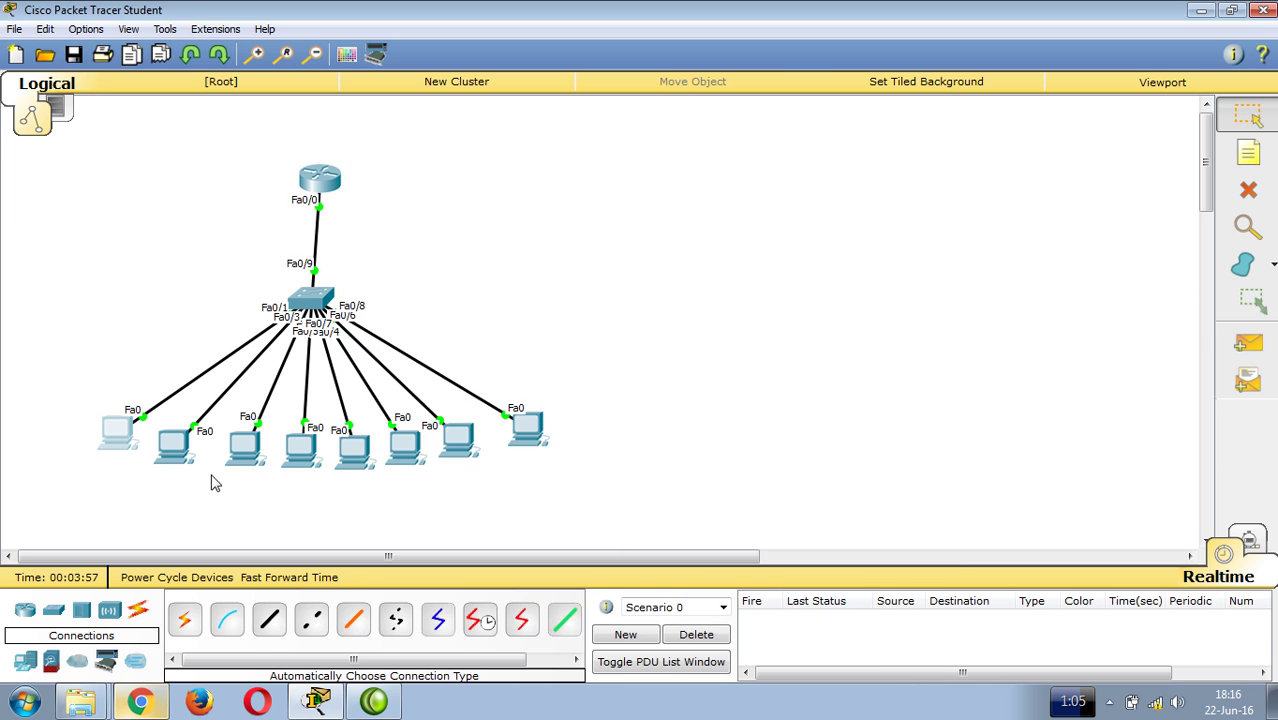
Switch PC1's IP Configuration to DHCP.
left_click(165, 462)
left_click(505, 148)
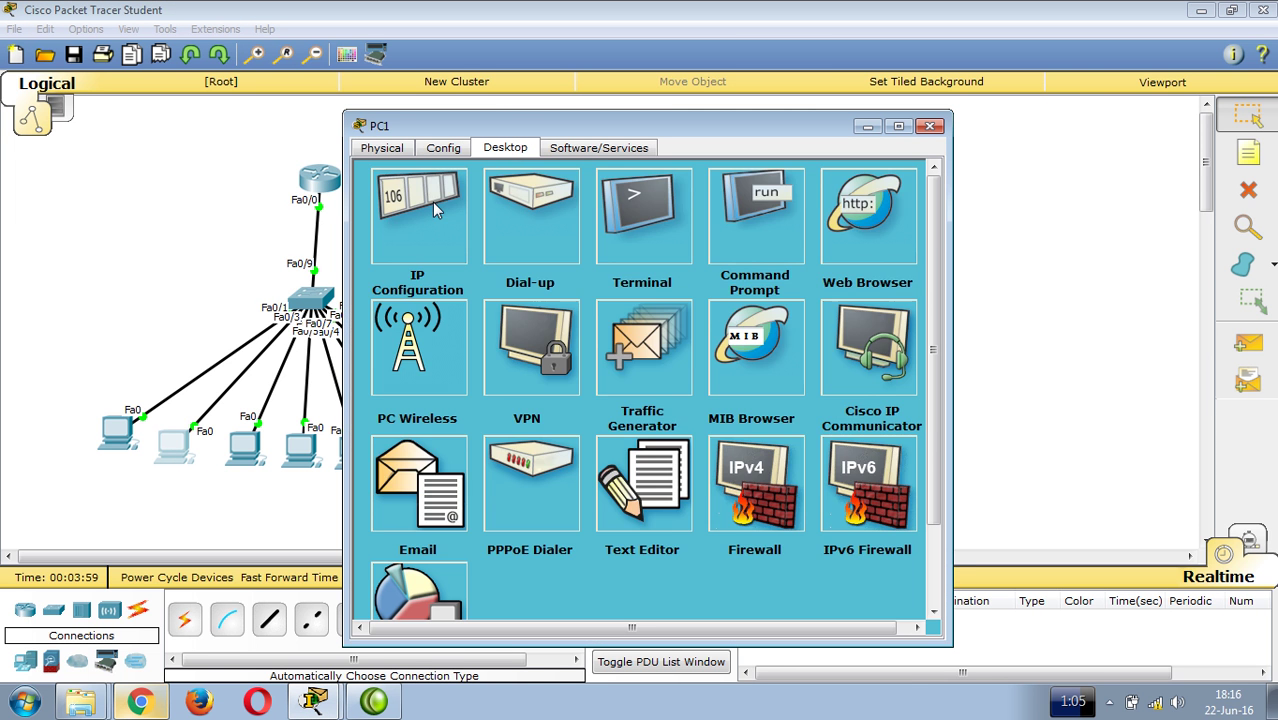
left_click(430, 201)
left_click(412, 232)
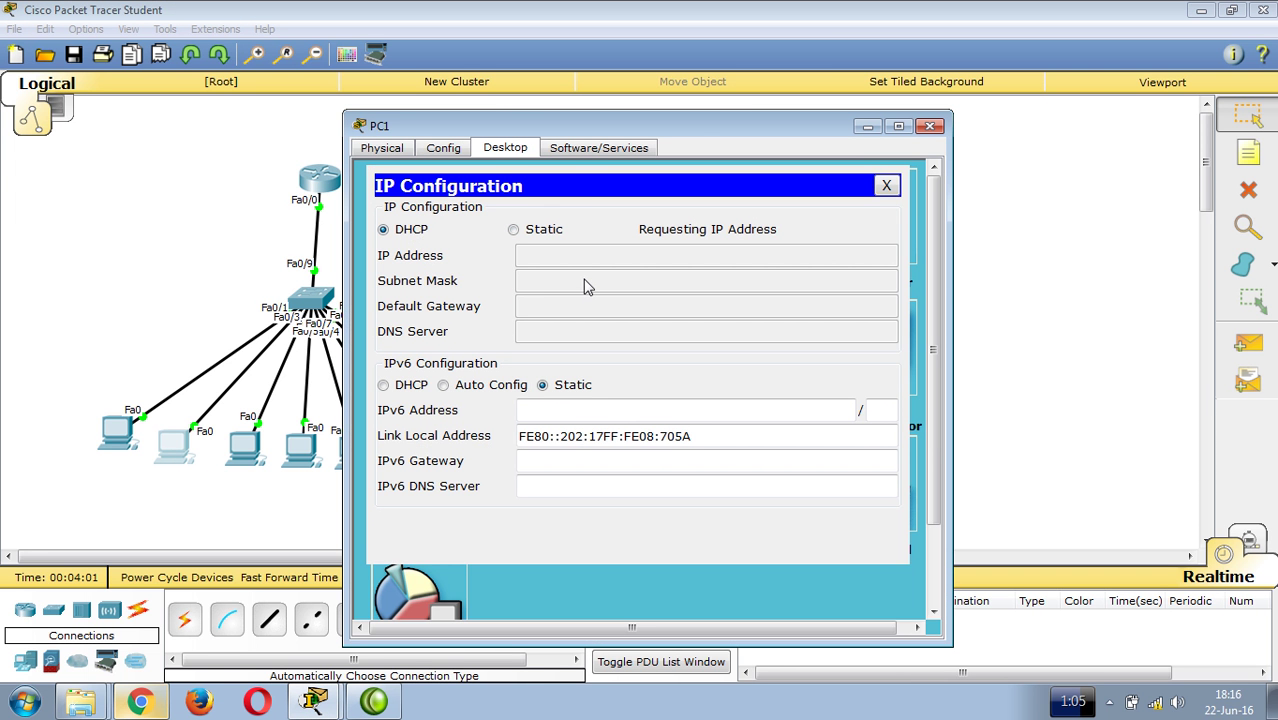
left_click(930, 126)
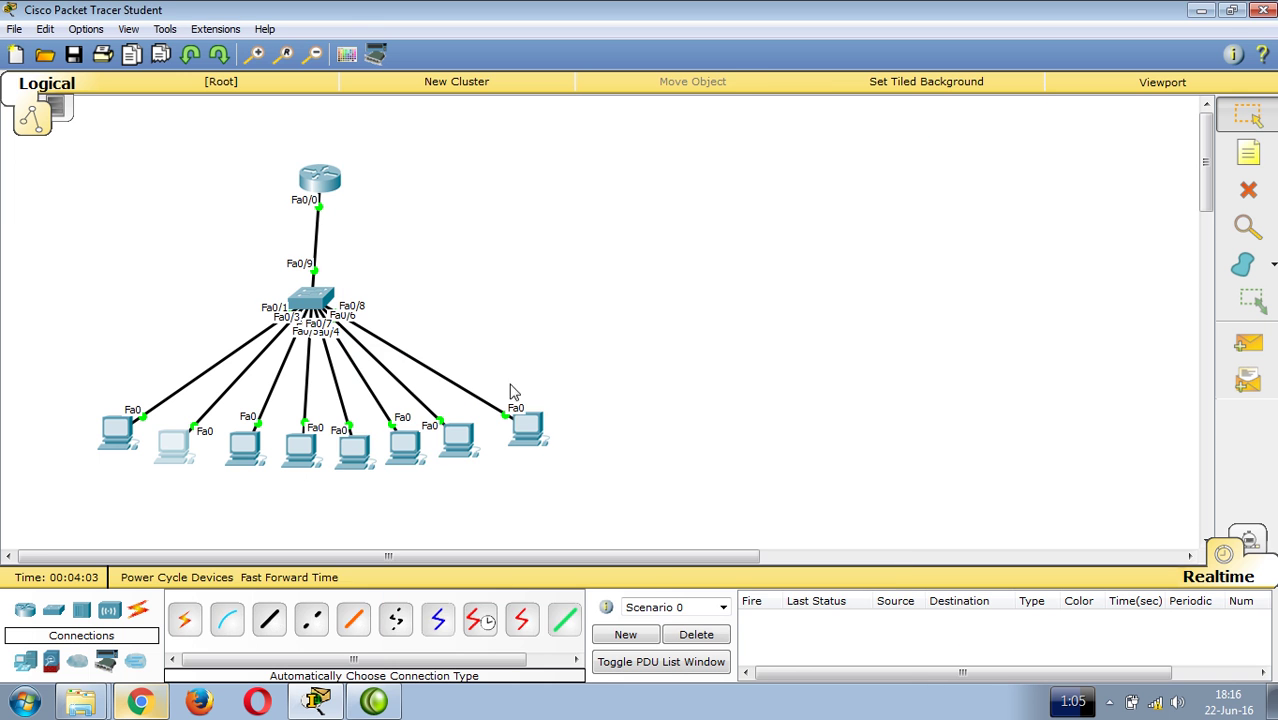
Switch PC2's IP Configuration to DHCP so it obtains 10.0.0.3.
left_click(256, 456)
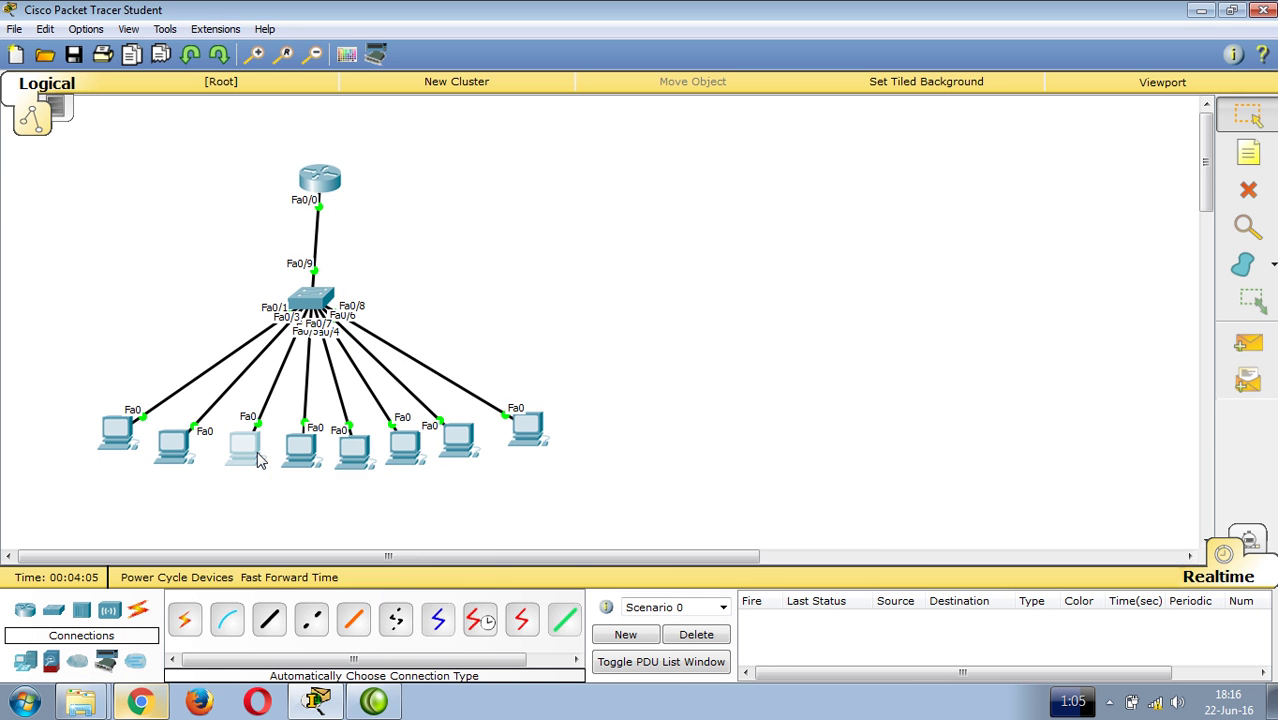
left_click(505, 147)
left_click(434, 238)
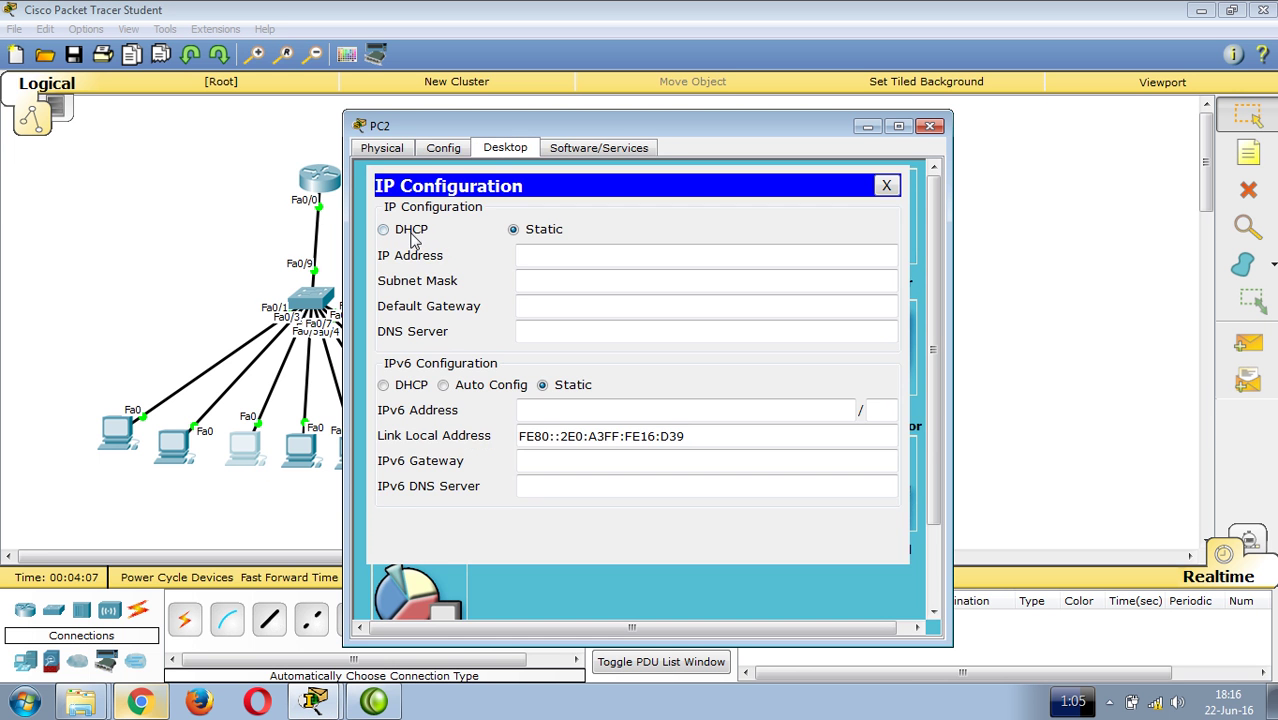
left_click(410, 233)
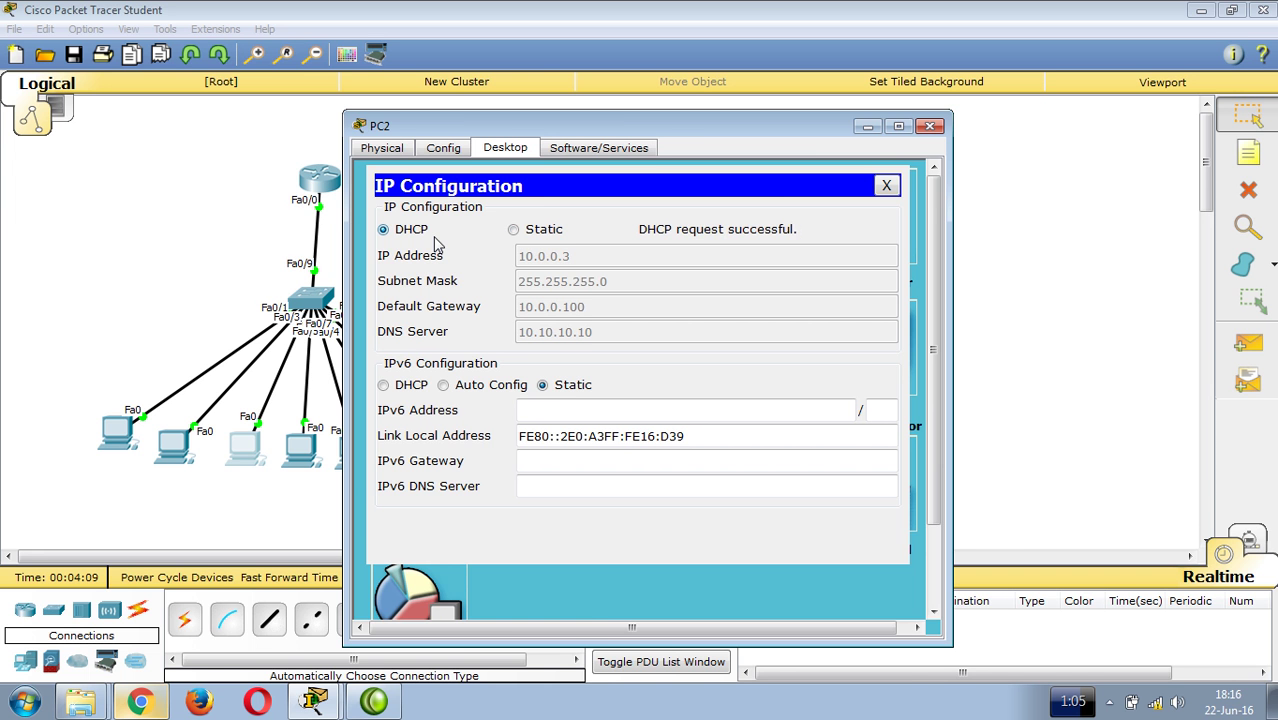
left_click(929, 126)
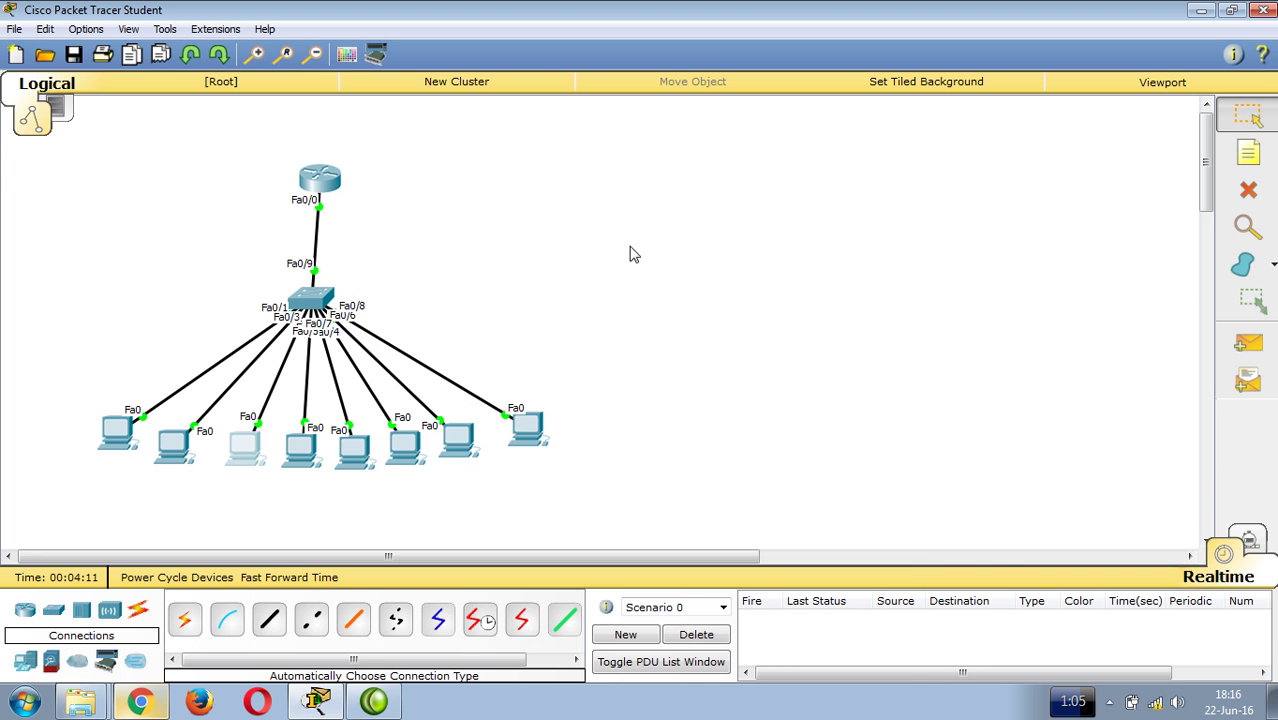
Open Router0's CLI and enter global configuration mode with 'configure terminal'.
left_click(322, 180)
left_click_drag(573, 137, 674, 90)
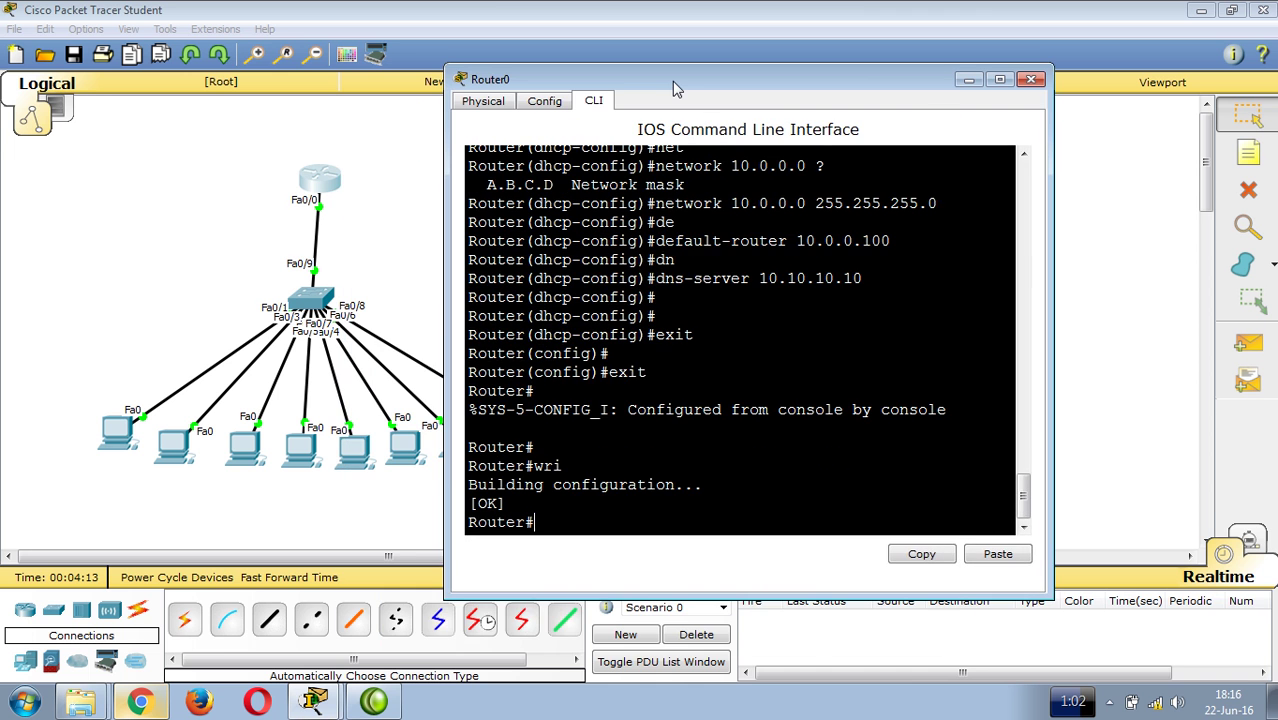
key("Return")
key("Return")
key("Return")
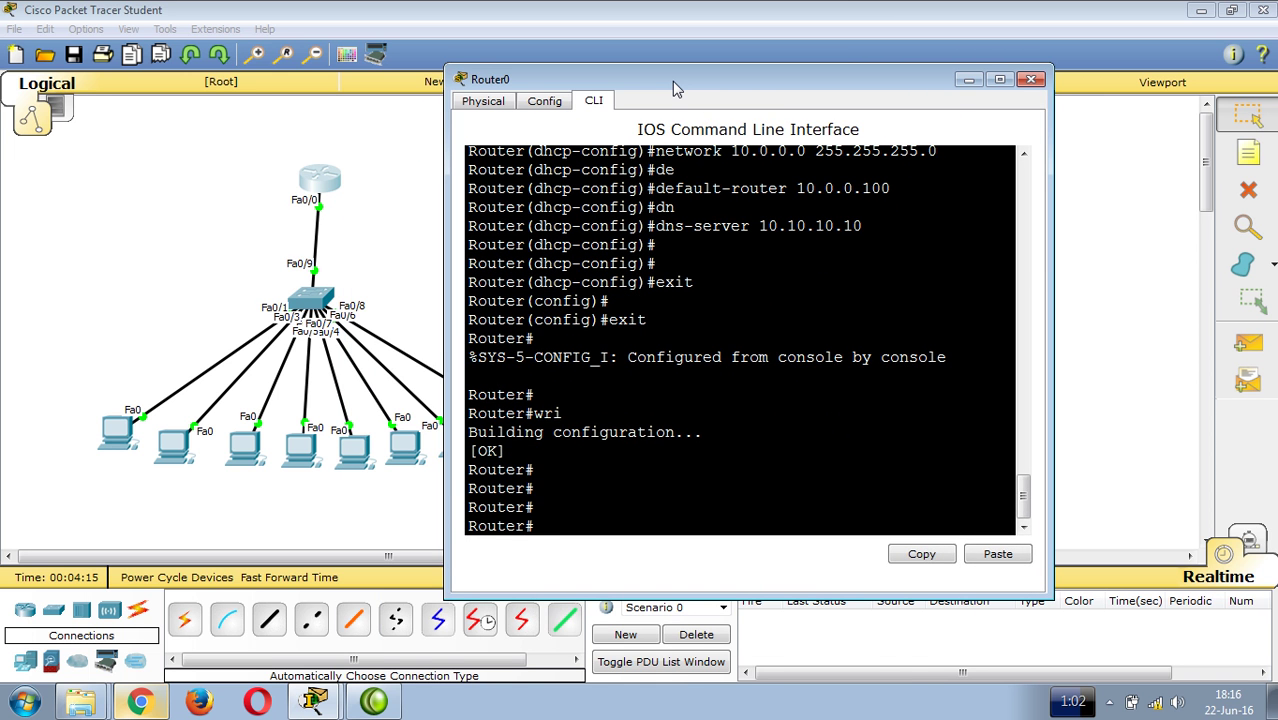
type("conf")
key("Tab")
type("t")
key("Return")
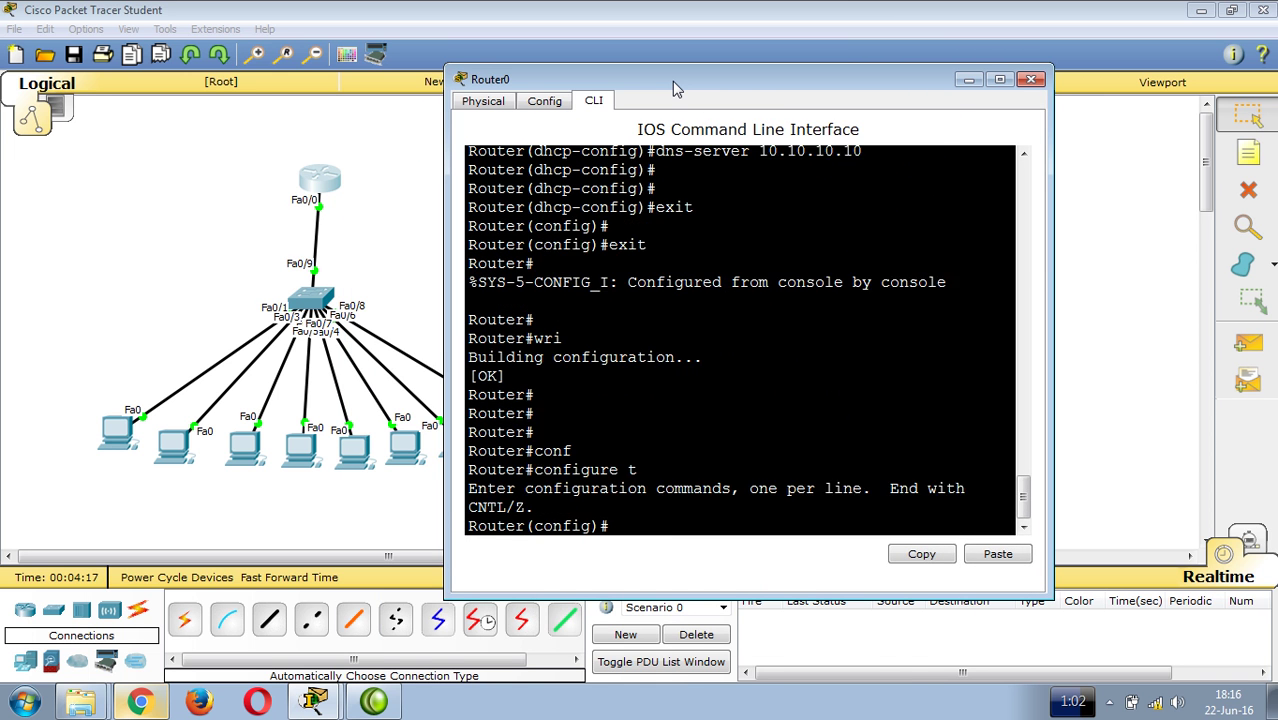
Exclude 10.0.0.4 from DHCP with 'ip dhcp excluded-address 10.0.0.4'.
type("ip")
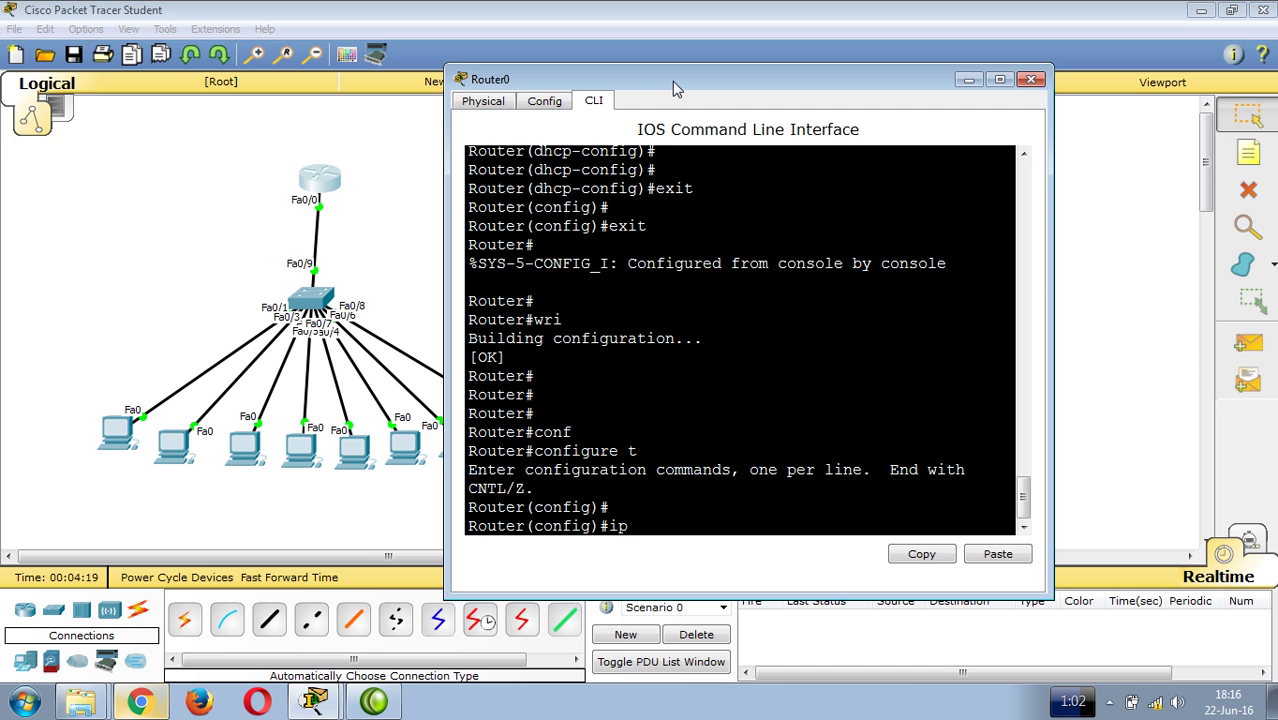
type(" adh")
key("Tab")
type("ad")
key("Tab")
type("e")
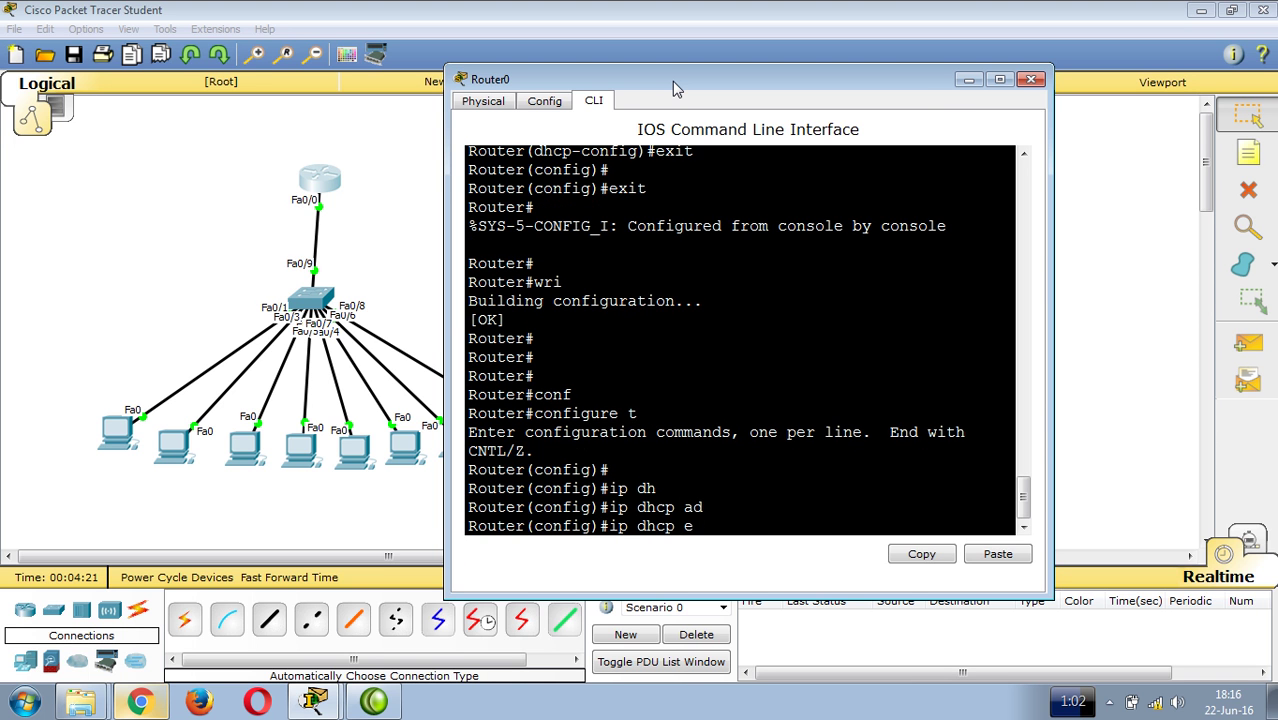
type("x")
key("Tab")
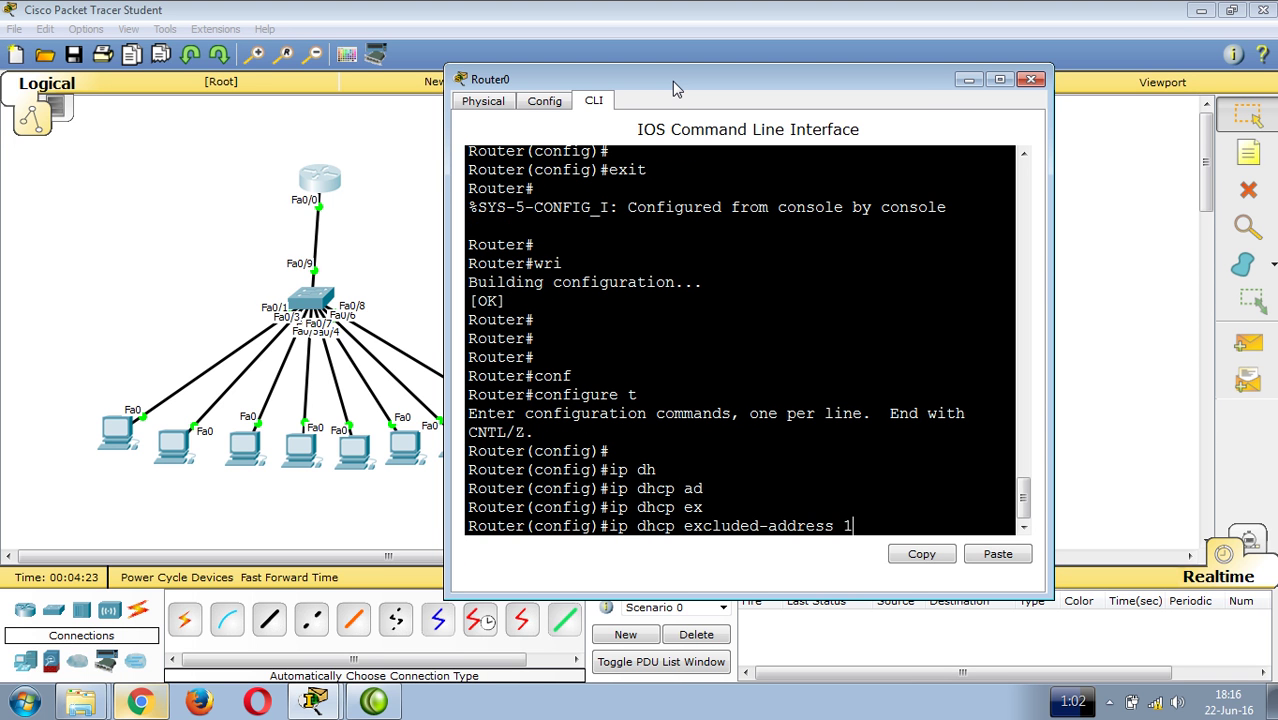
type("10.0.0.")
key("Return")
Add the same DHCP exclusion for 10.0.0.5 and 10.0.0.6.
key("Up")
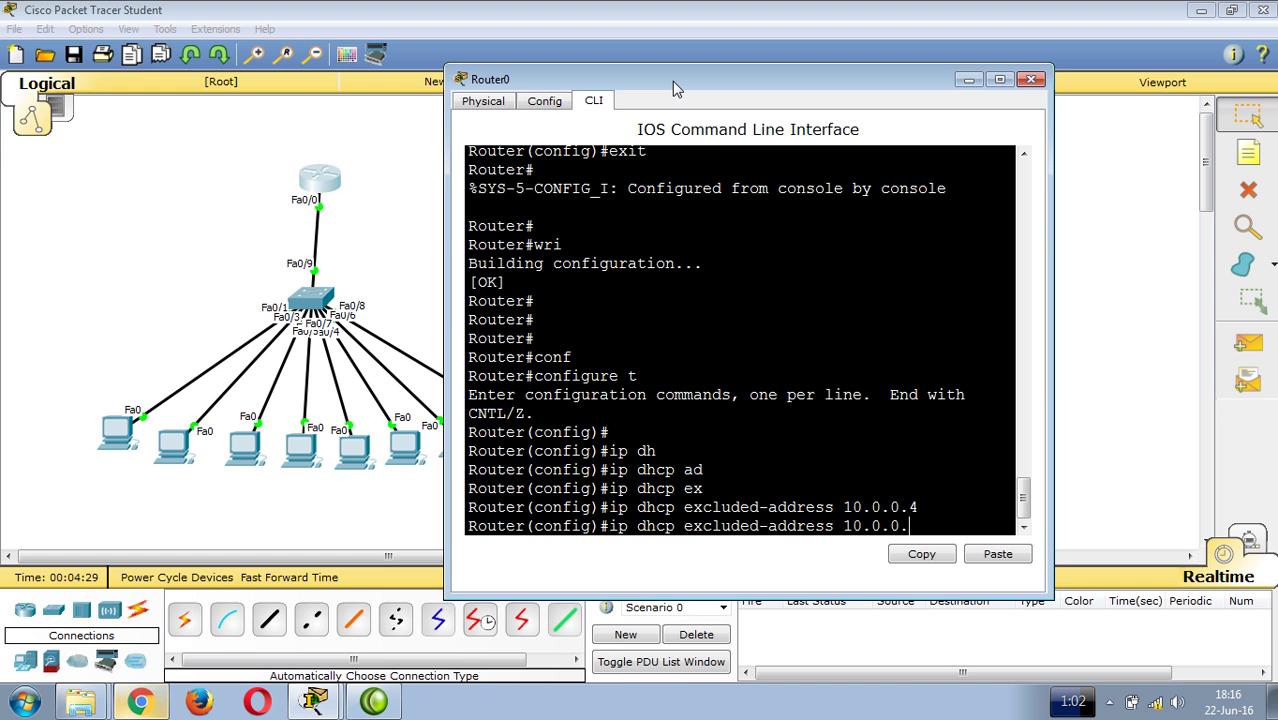
type("5")
key("Return")
key("Up")
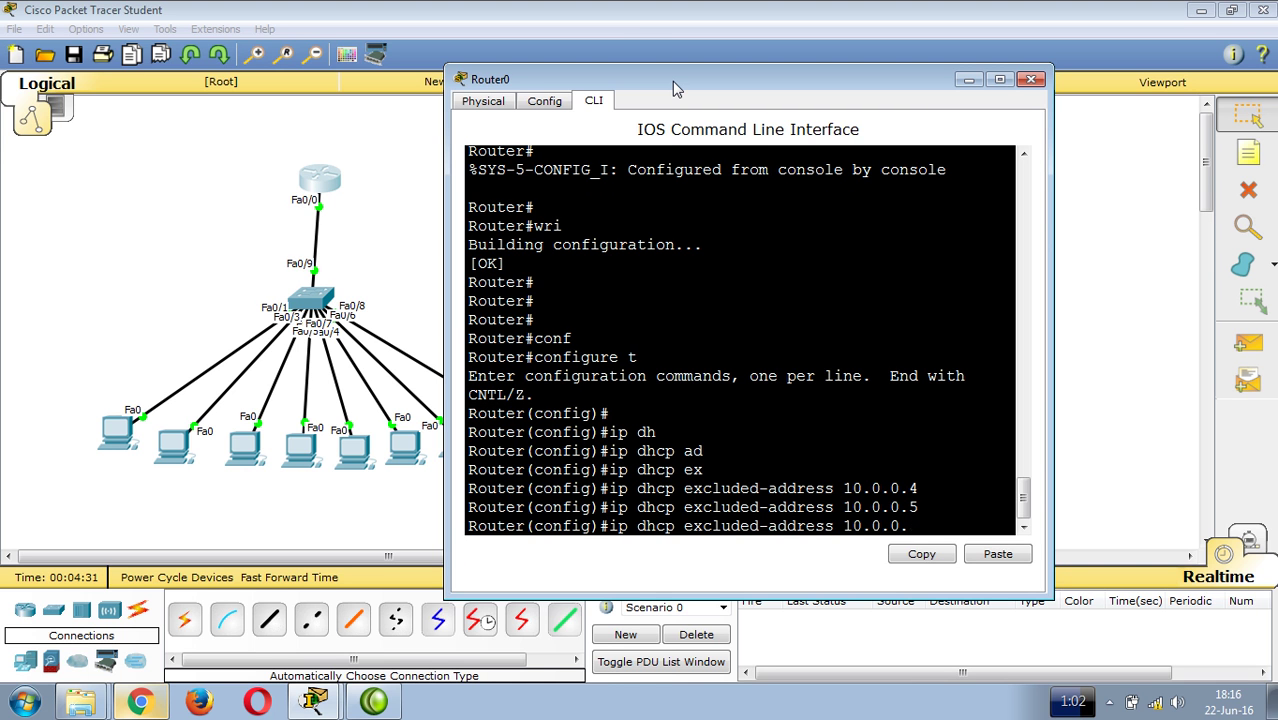
type("6")
key("Return")
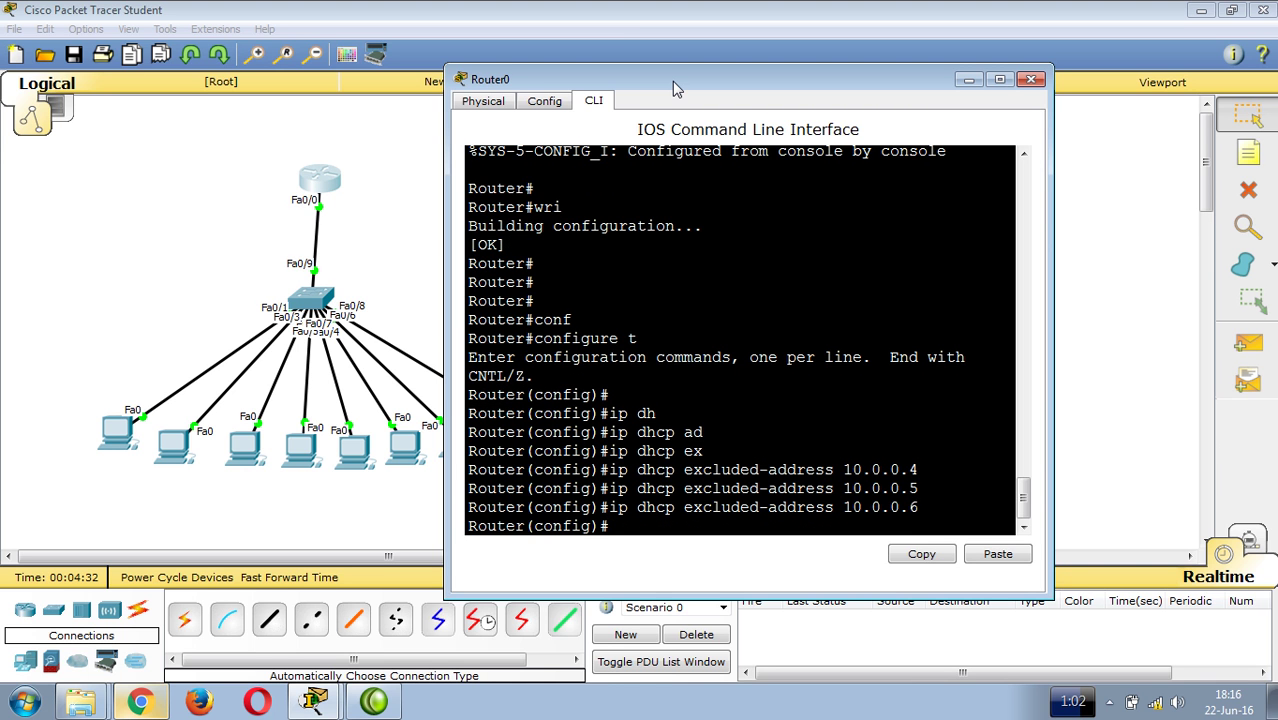
Switch PC3's IP configuration to DHCP so it gets 10.0.0.7, then reopen Router0's CLI.
left_click(295, 462)
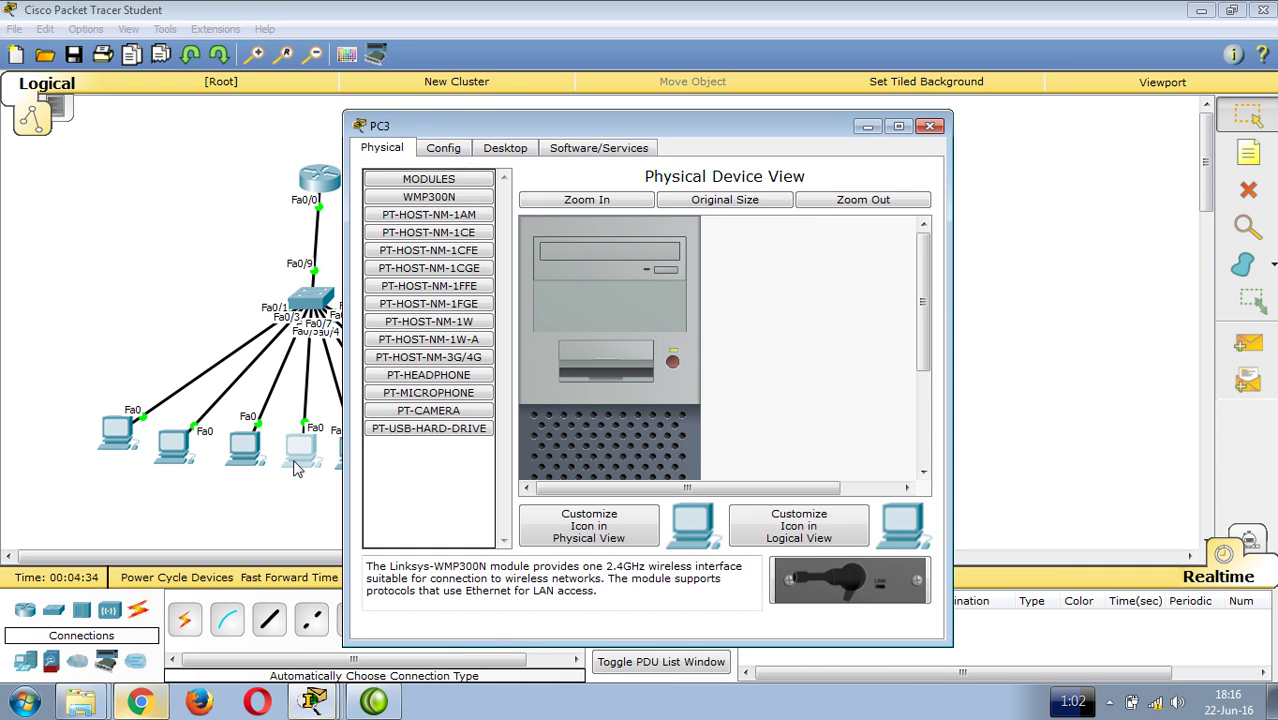
left_click(506, 148)
left_click(422, 215)
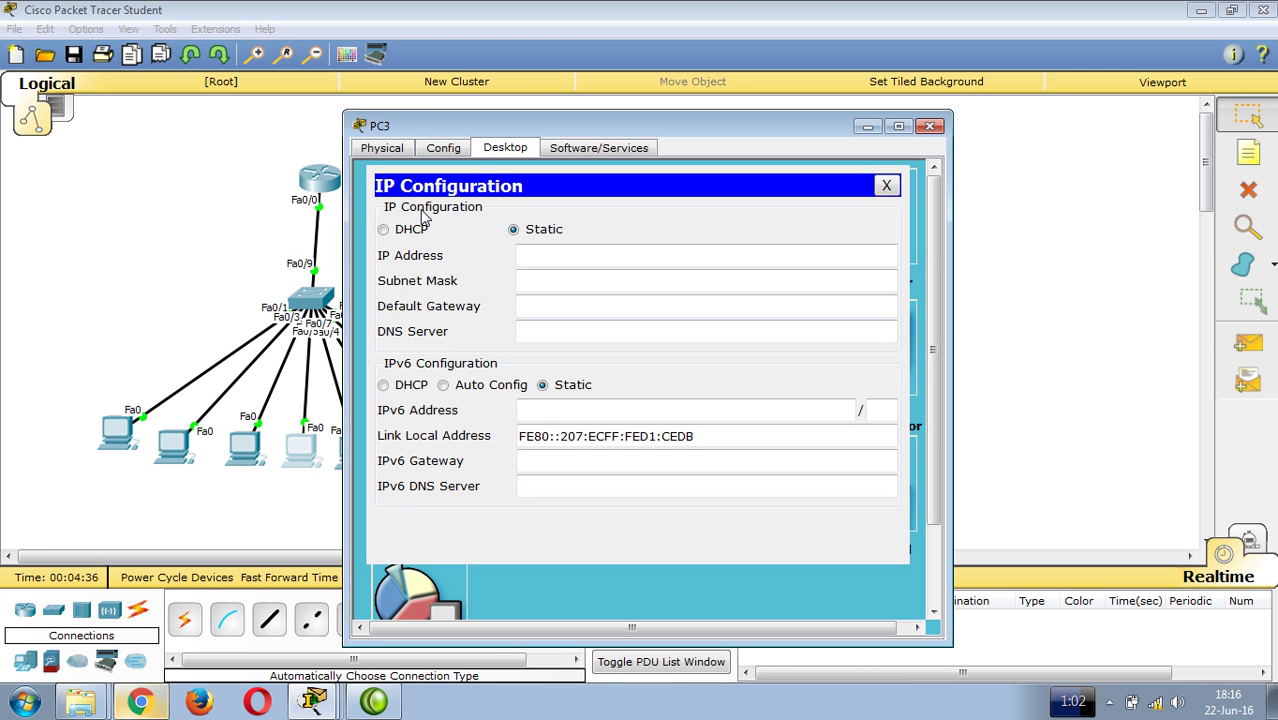
left_click(395, 233)
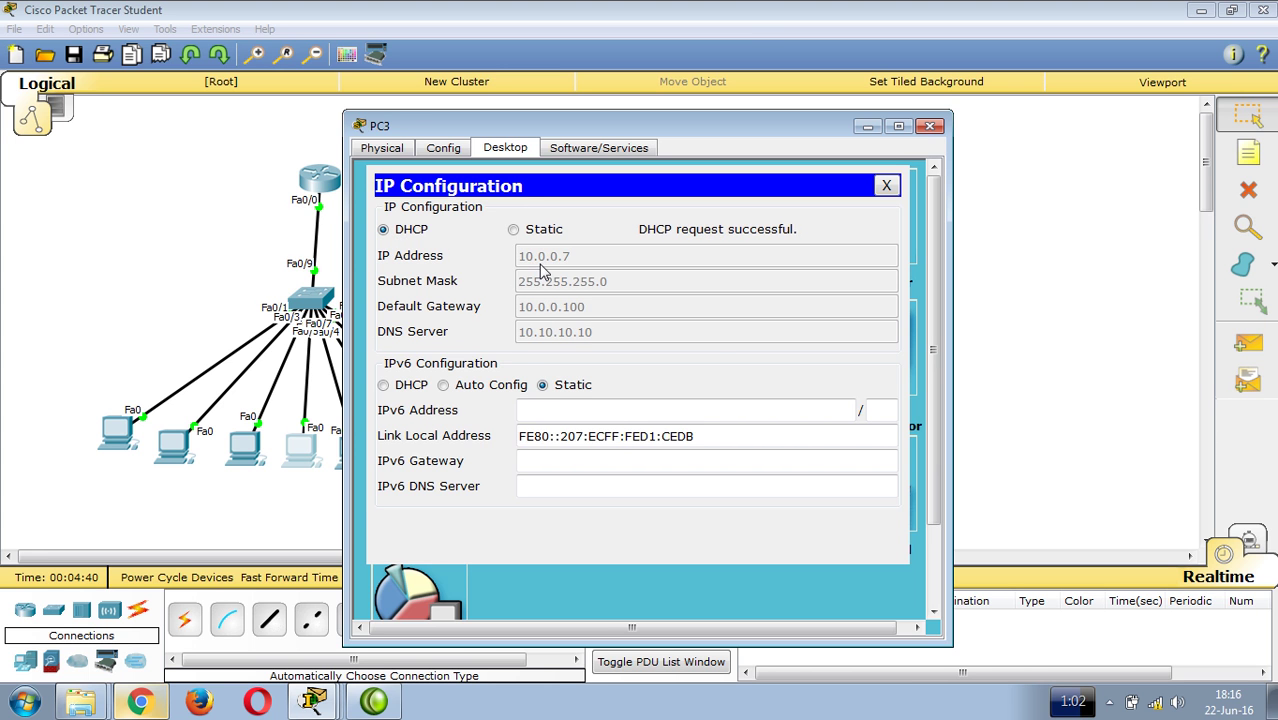
left_click(928, 127)
left_click(332, 188)
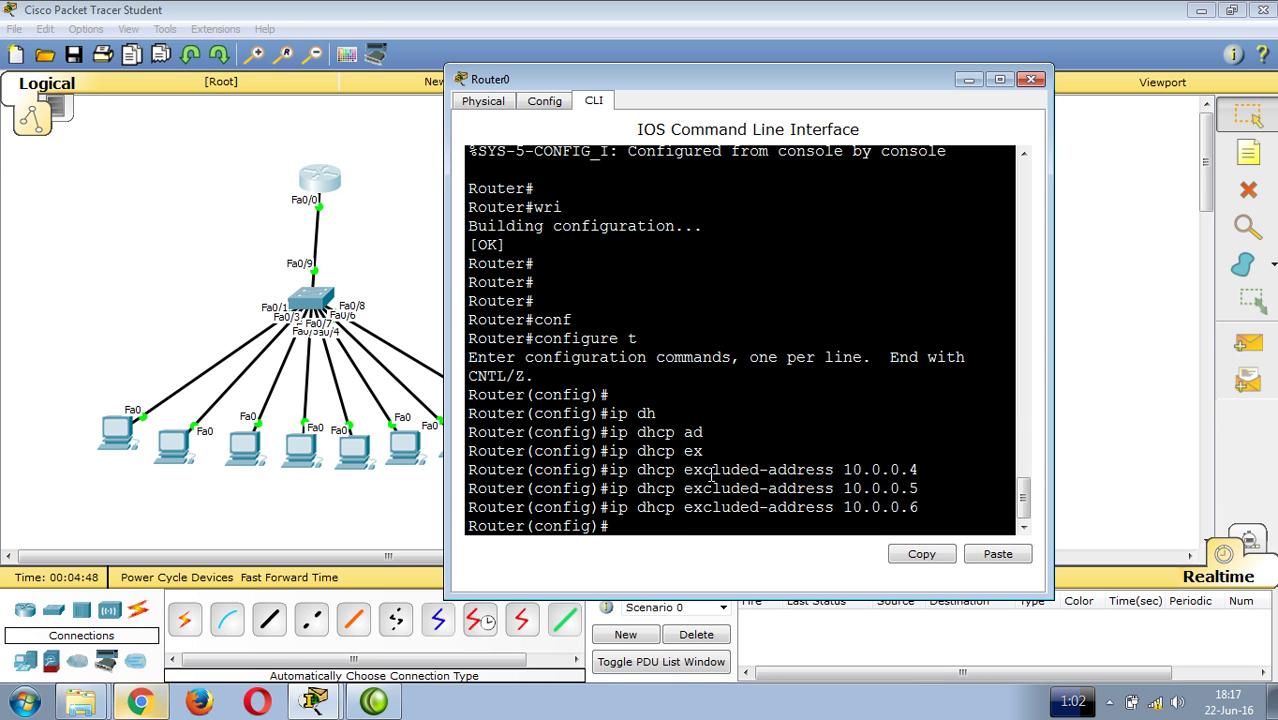
Exclude 10.0.0.10 through 10.0.0.99 with 'ip dhcp excluded-address', then close the router console.
type("ip dh")
key("Tab")
type("ex")
key("Tab")
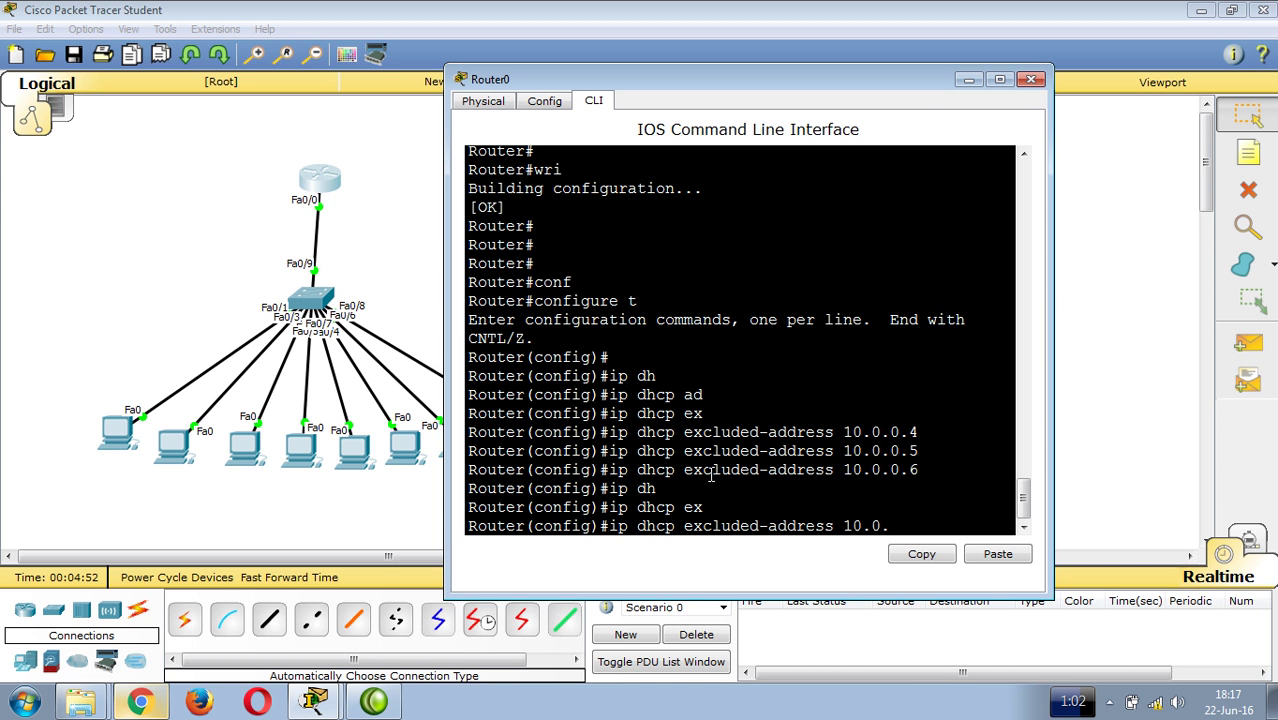
type("10.0.0.10")
left_click(999, 79)
type("?")
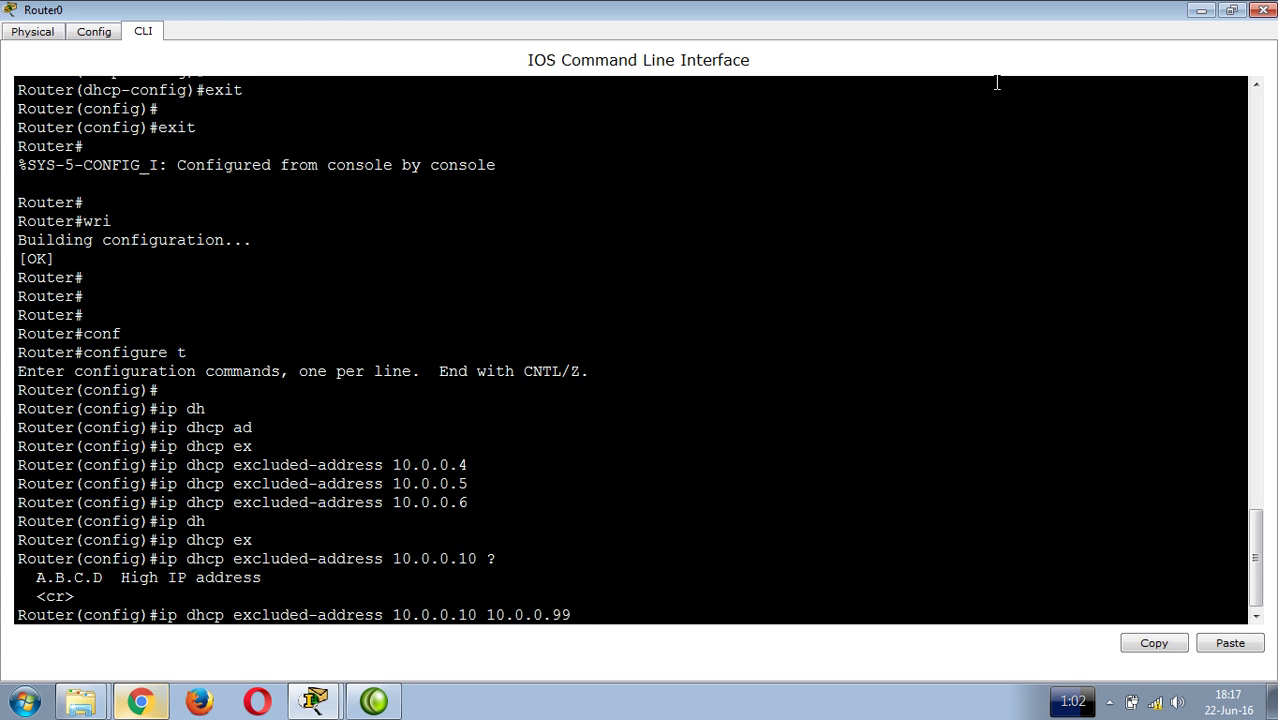
key("Return")
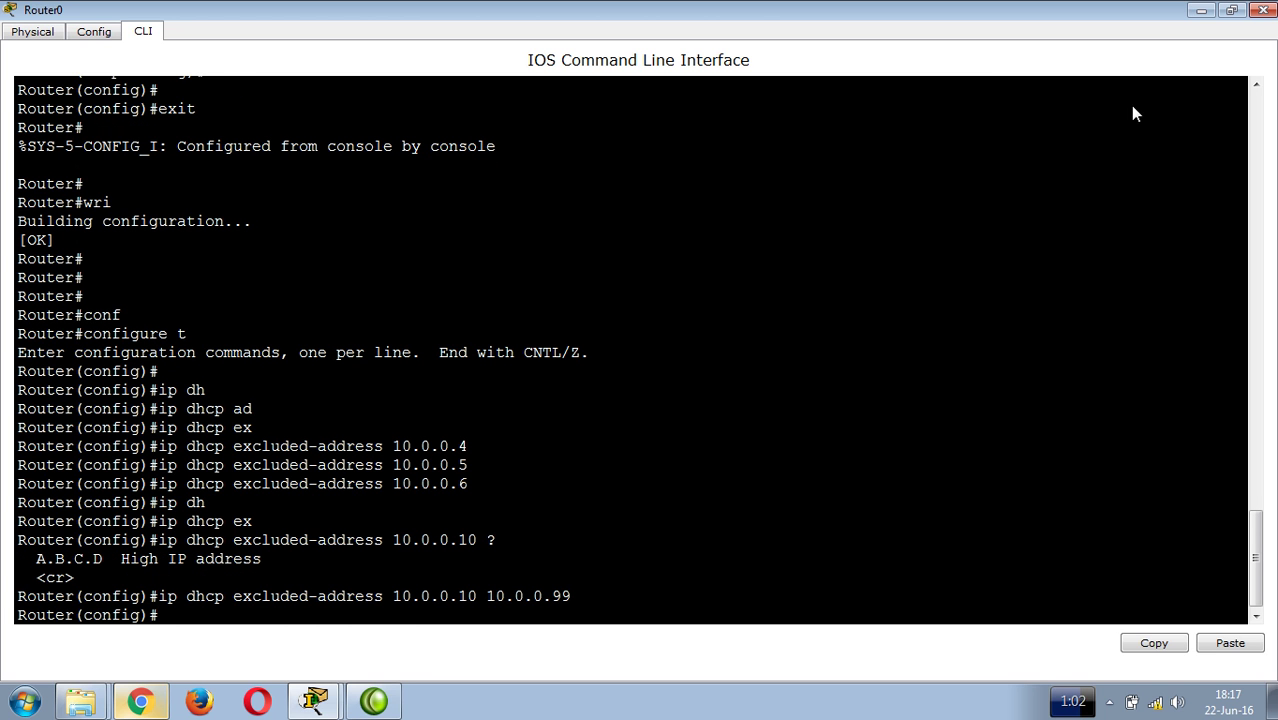
left_click(1262, 10)
Set PC6 to DHCP and confirm it leased 10.0.0.8.
left_click(457, 450)
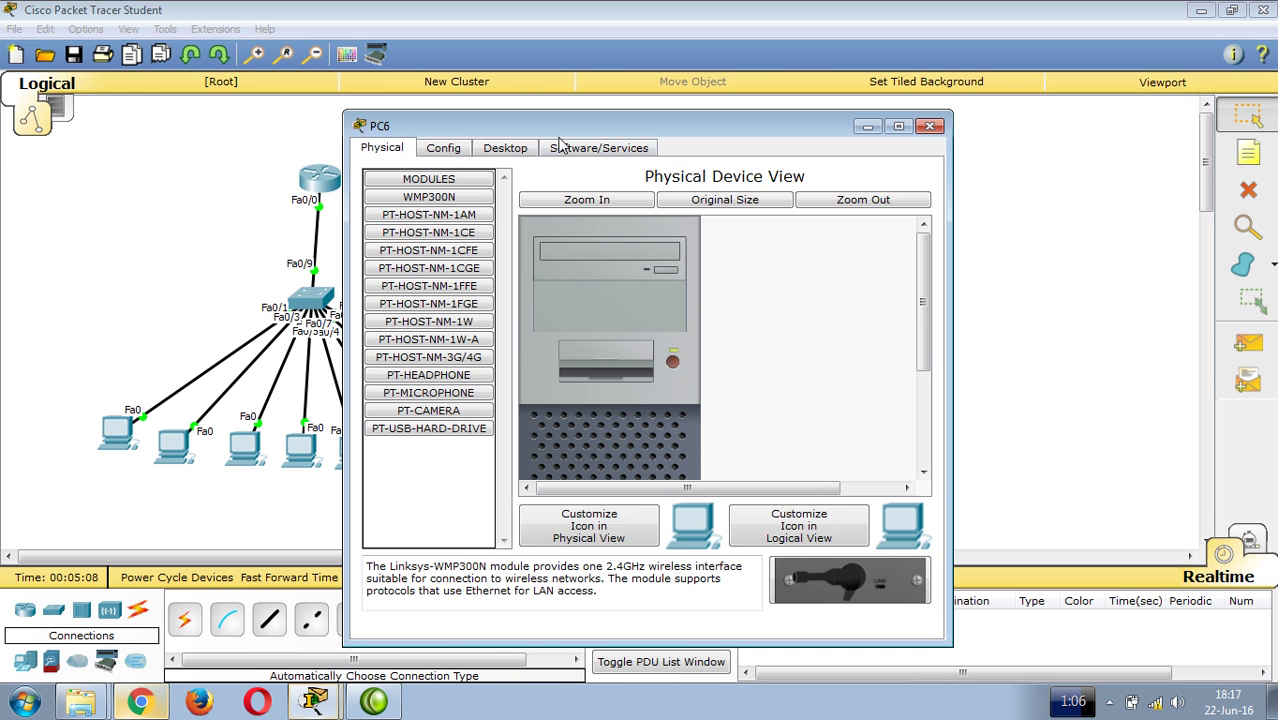
left_click(505, 148)
left_click(425, 195)
left_click(416, 229)
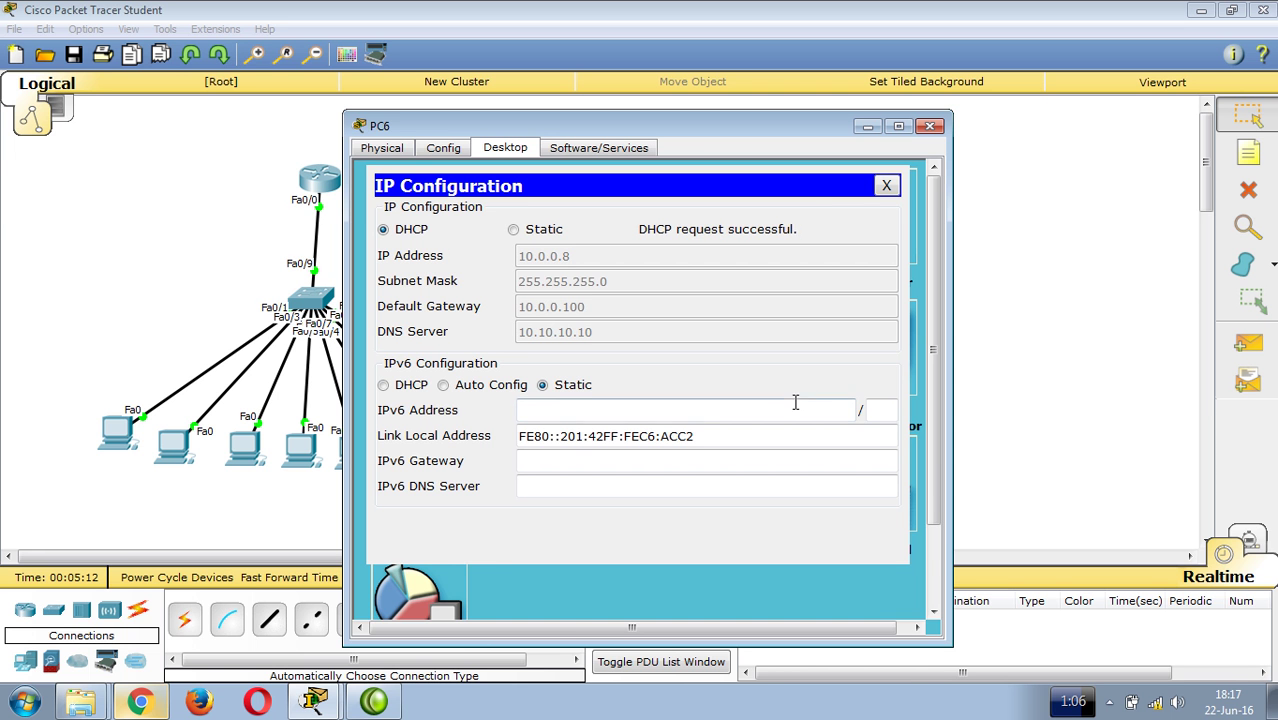
left_click(886, 185)
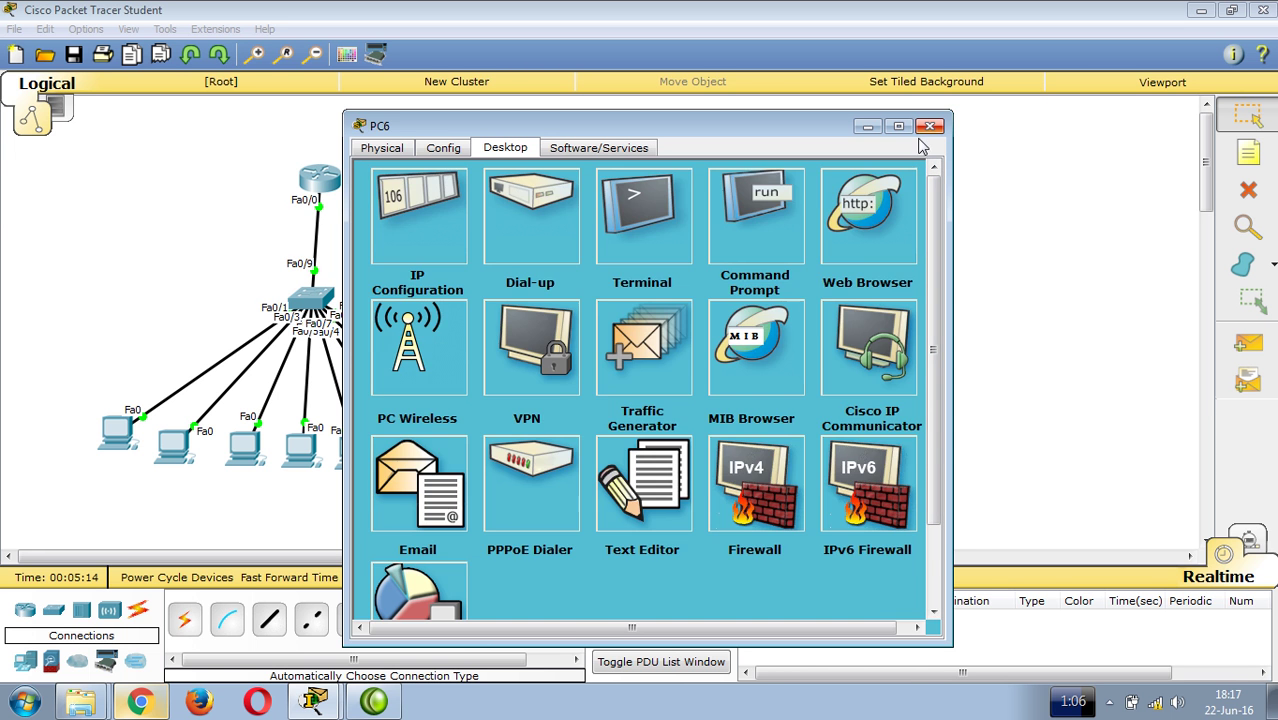
left_click(930, 126)
left_click(455, 450)
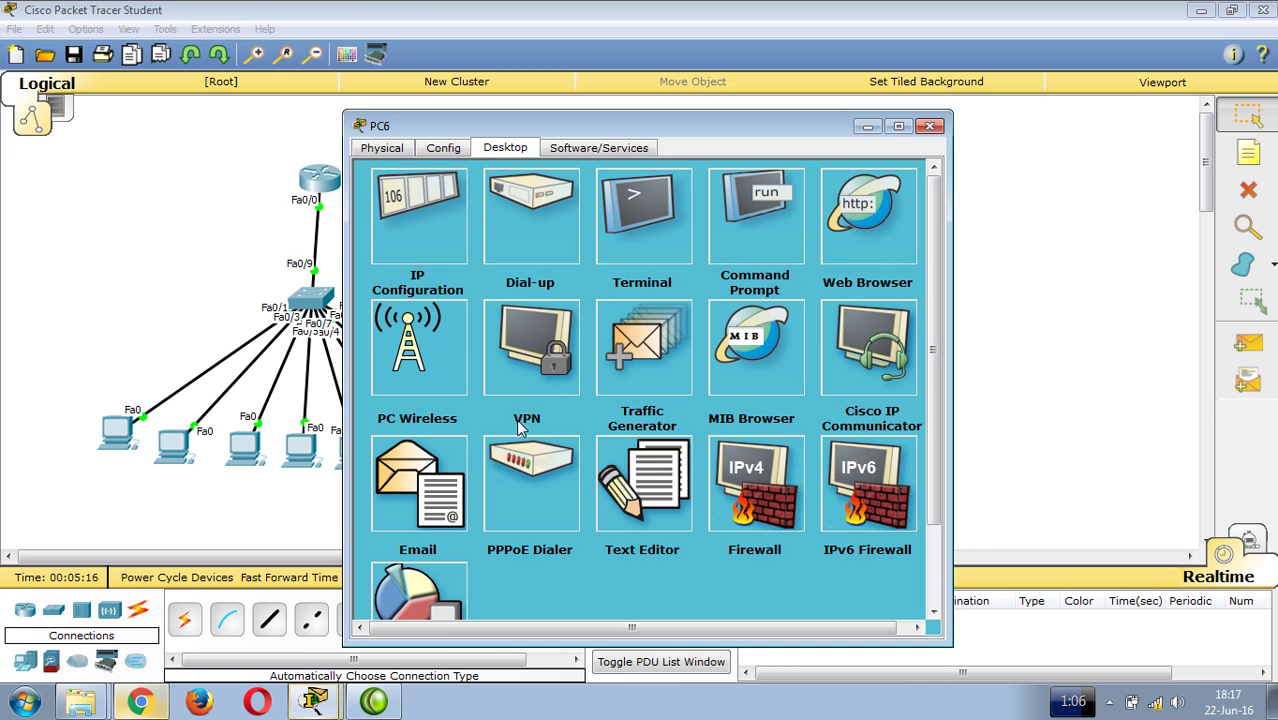
left_click(450, 240)
left_click(930, 126)
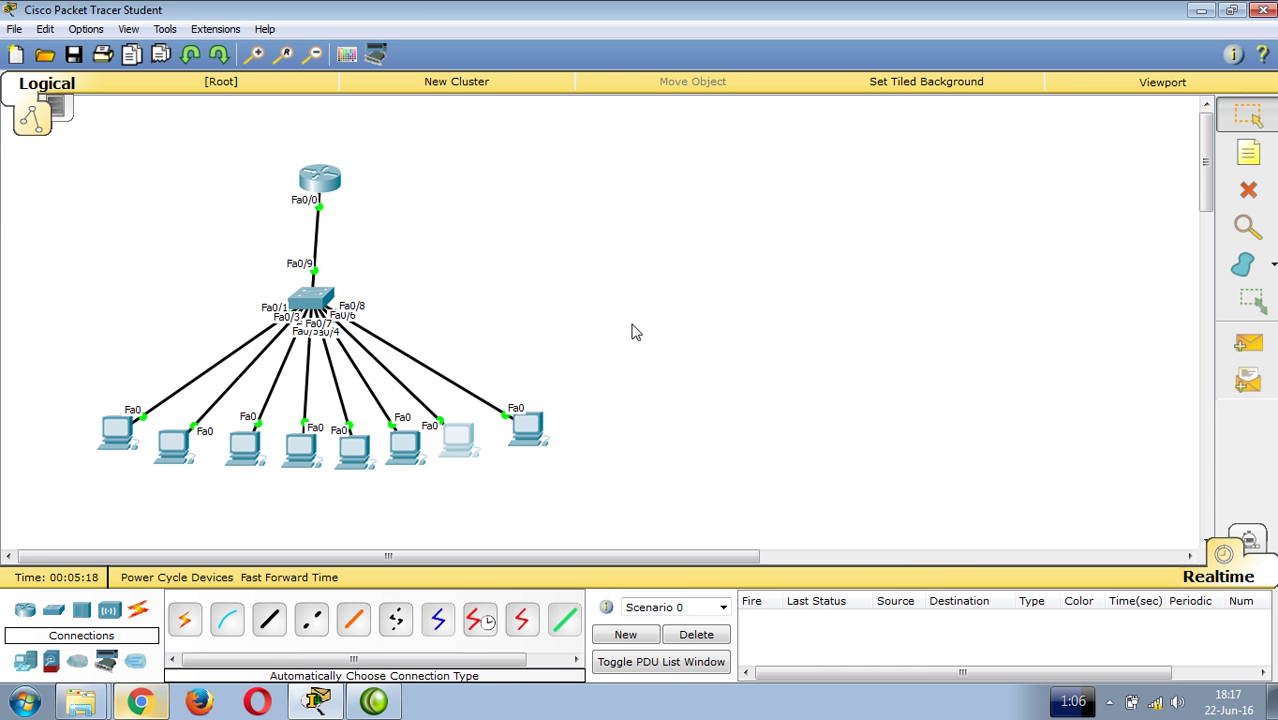
Switch PC7's IP configuration to DHCP to obtain 10.0.0.9.
left_click(524, 425)
left_click(495, 150)
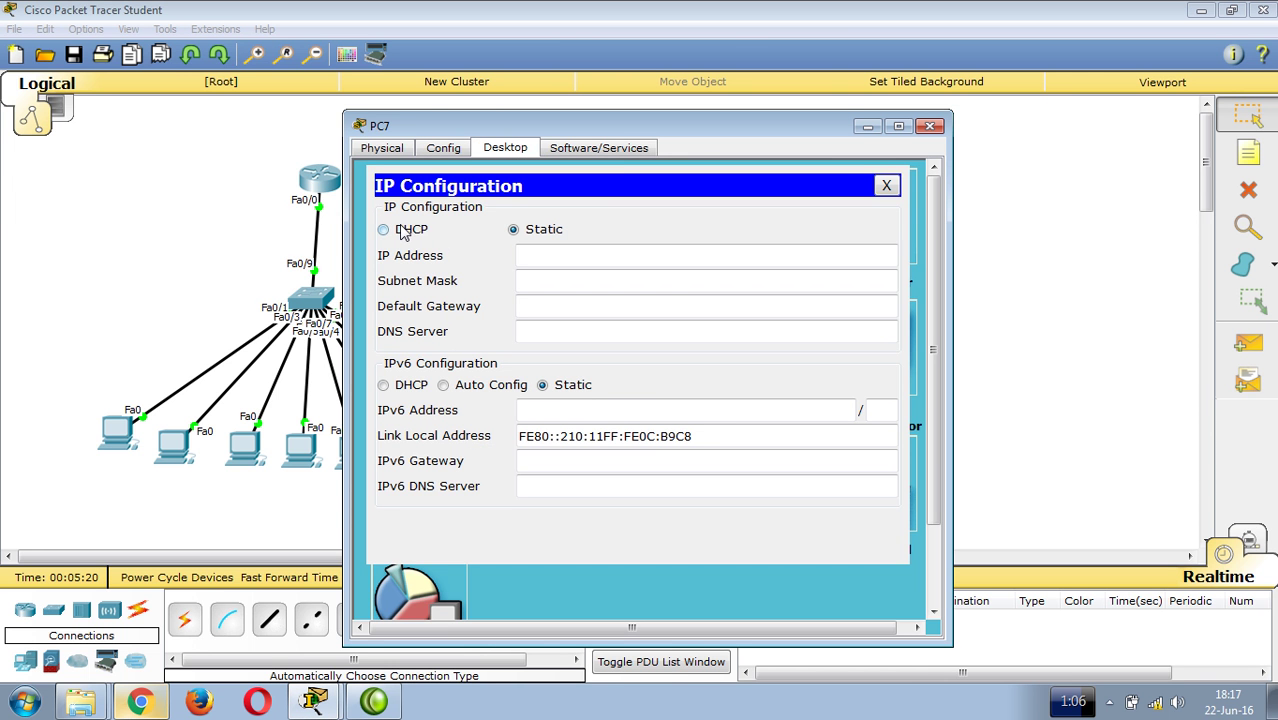
left_click(407, 233)
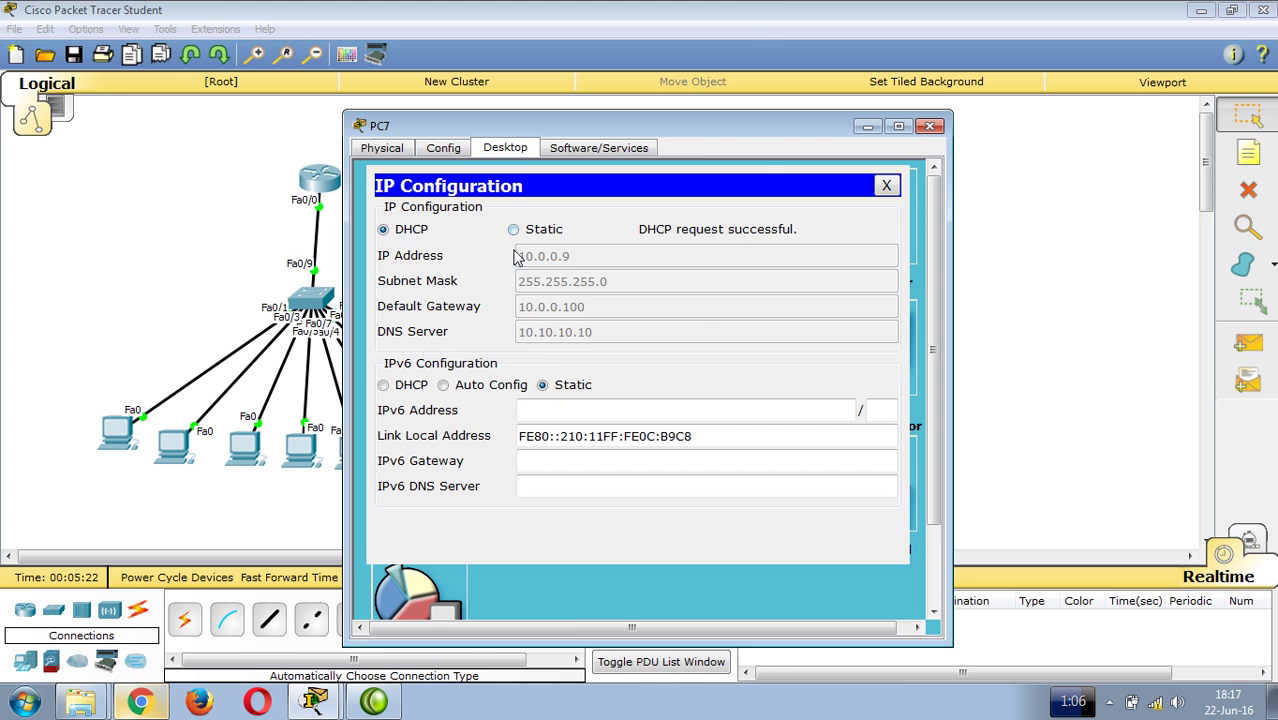
Place three generic PC-PT end devices to the right of the network.
left_click(930, 126)
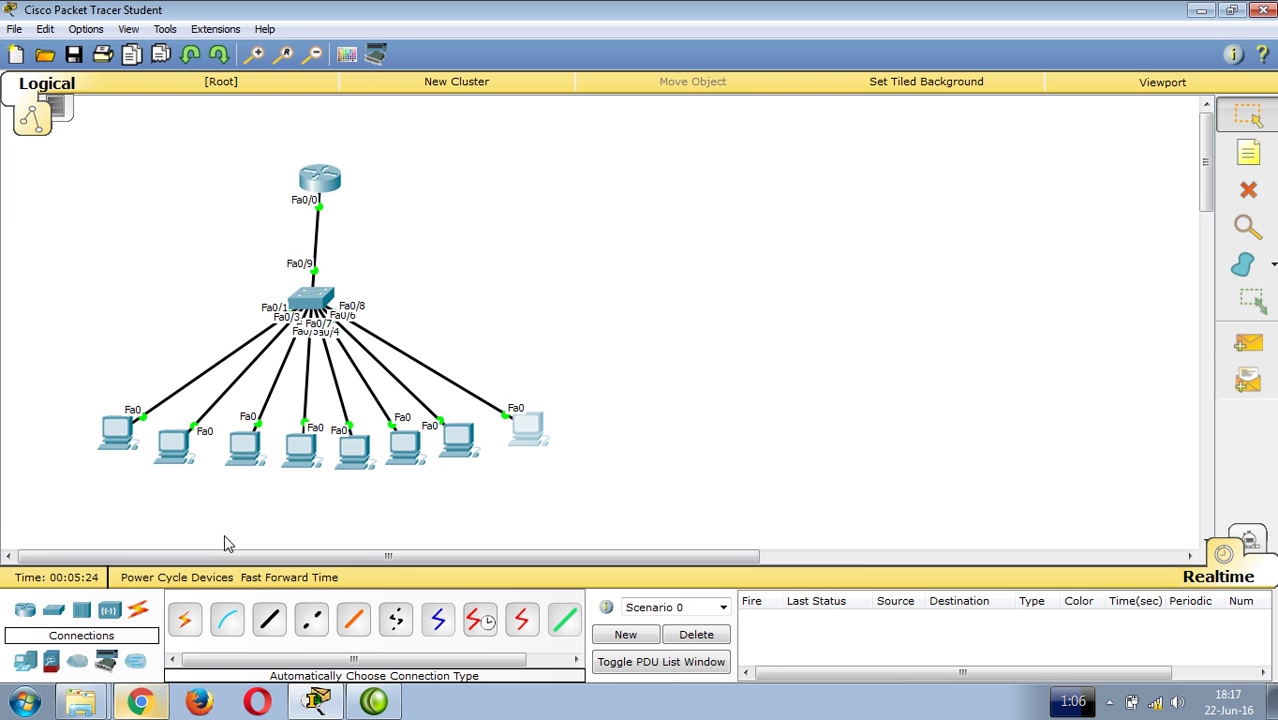
left_click(26, 662)
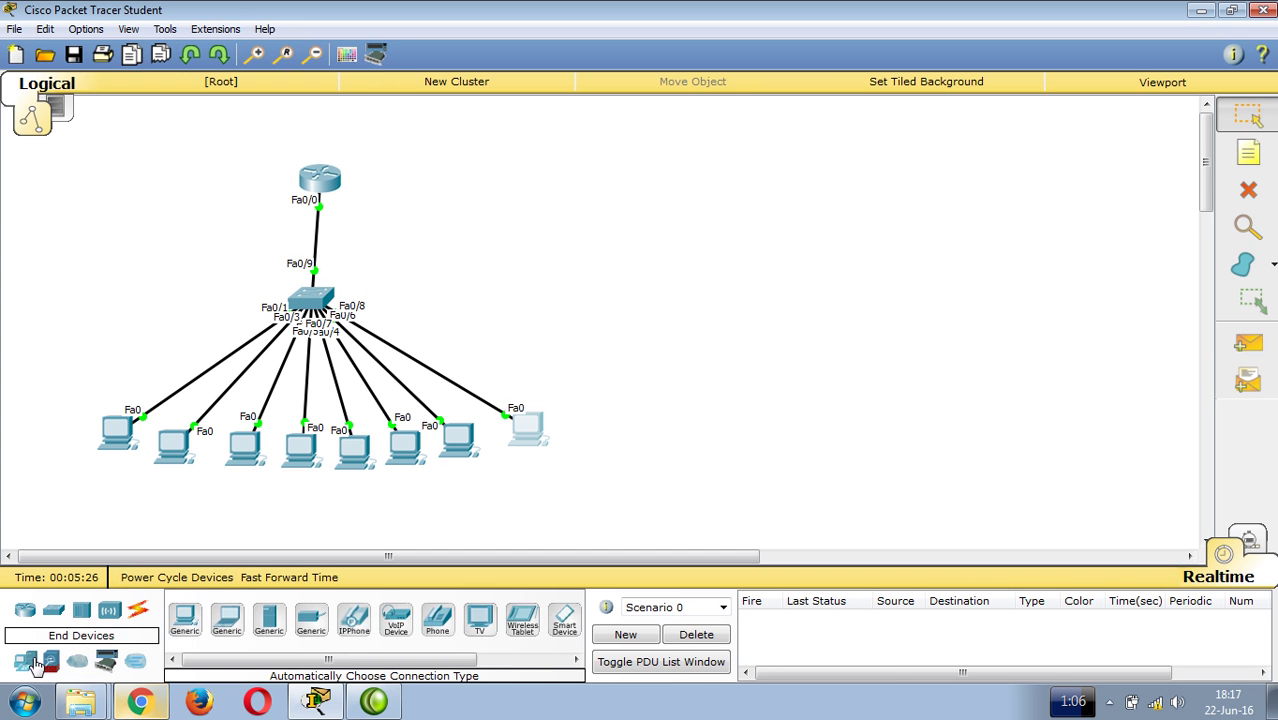
left_click(187, 628, "ctrl")
left_click(579, 359)
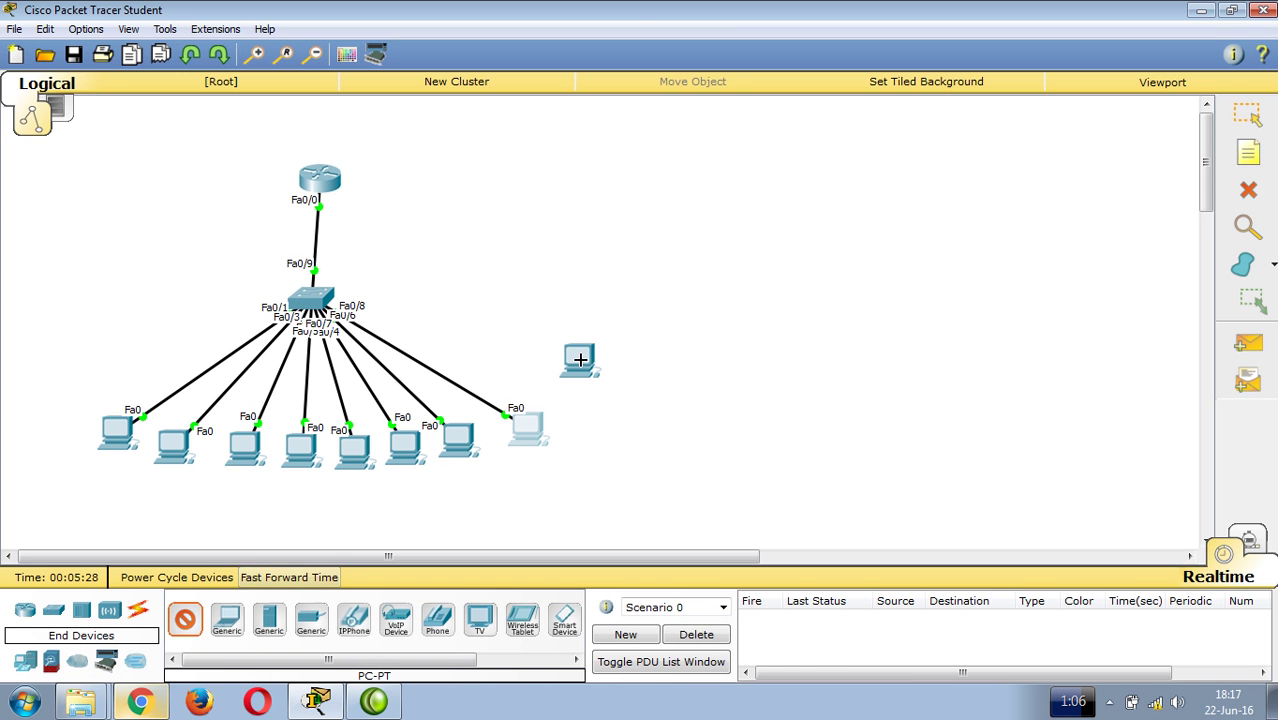
left_click(648, 300)
left_click(648, 254)
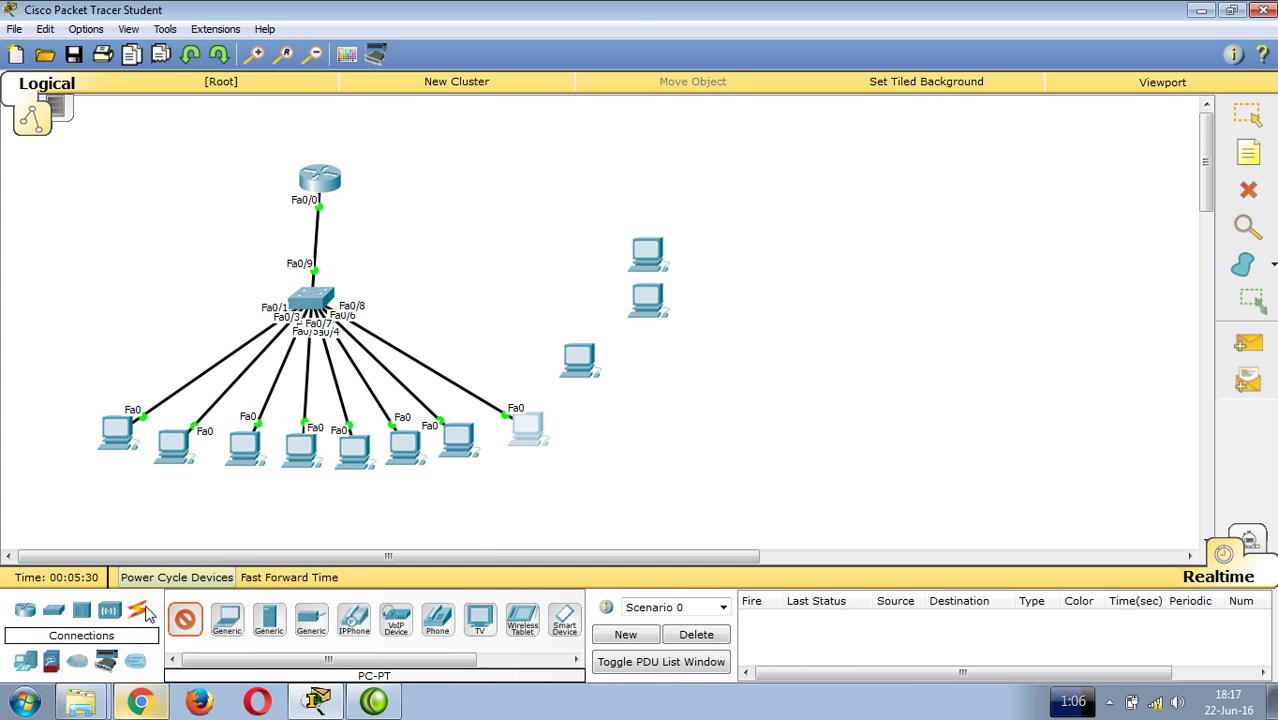
Cable the three new PCs to switch ports Fa0/10, Fa0/11 and Fa0/12 automatically.
left_click(139, 611)
left_click(185, 620, "ctrl")
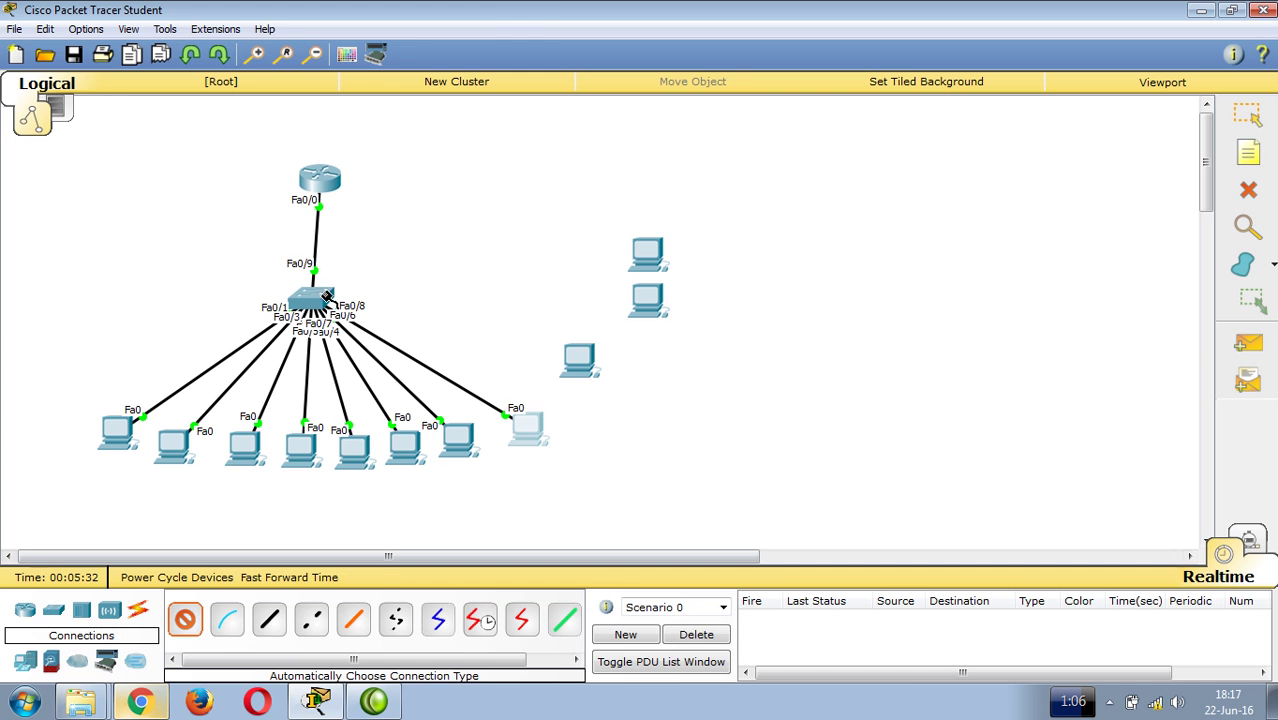
left_click(322, 300)
left_click(580, 360)
left_click(648, 298)
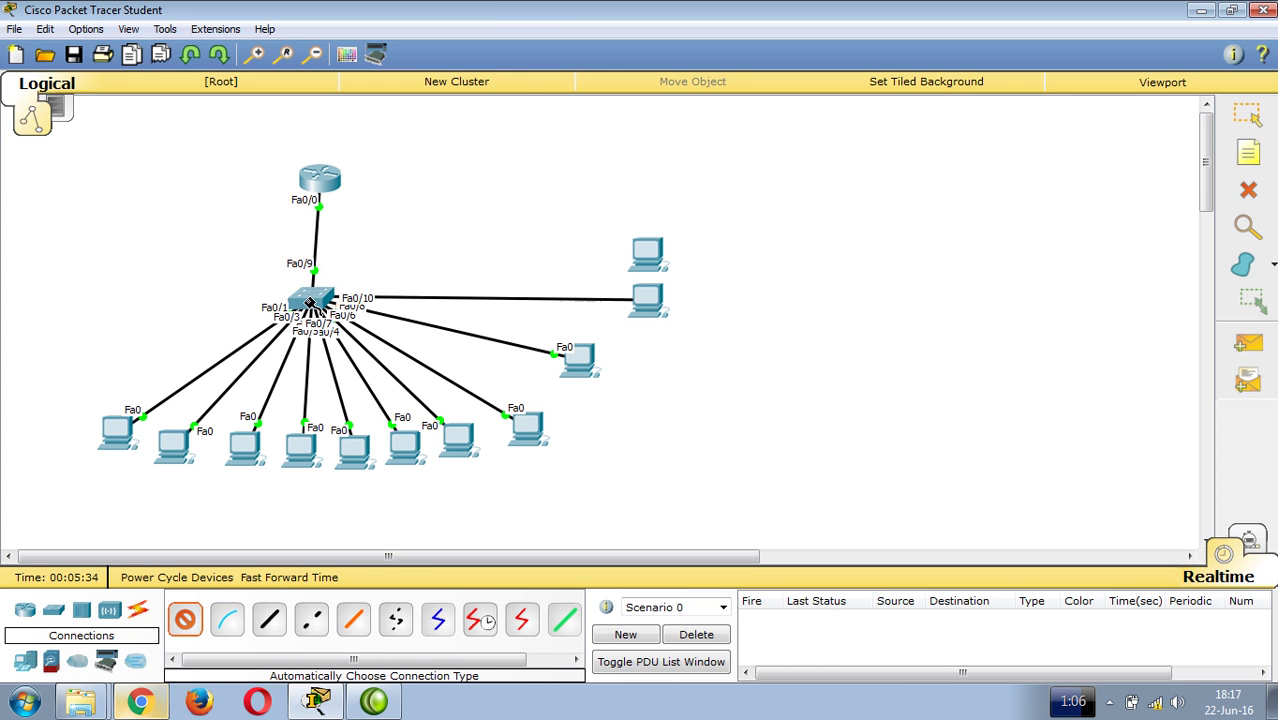
left_click(312, 298)
left_click(312, 298)
left_click(655, 256)
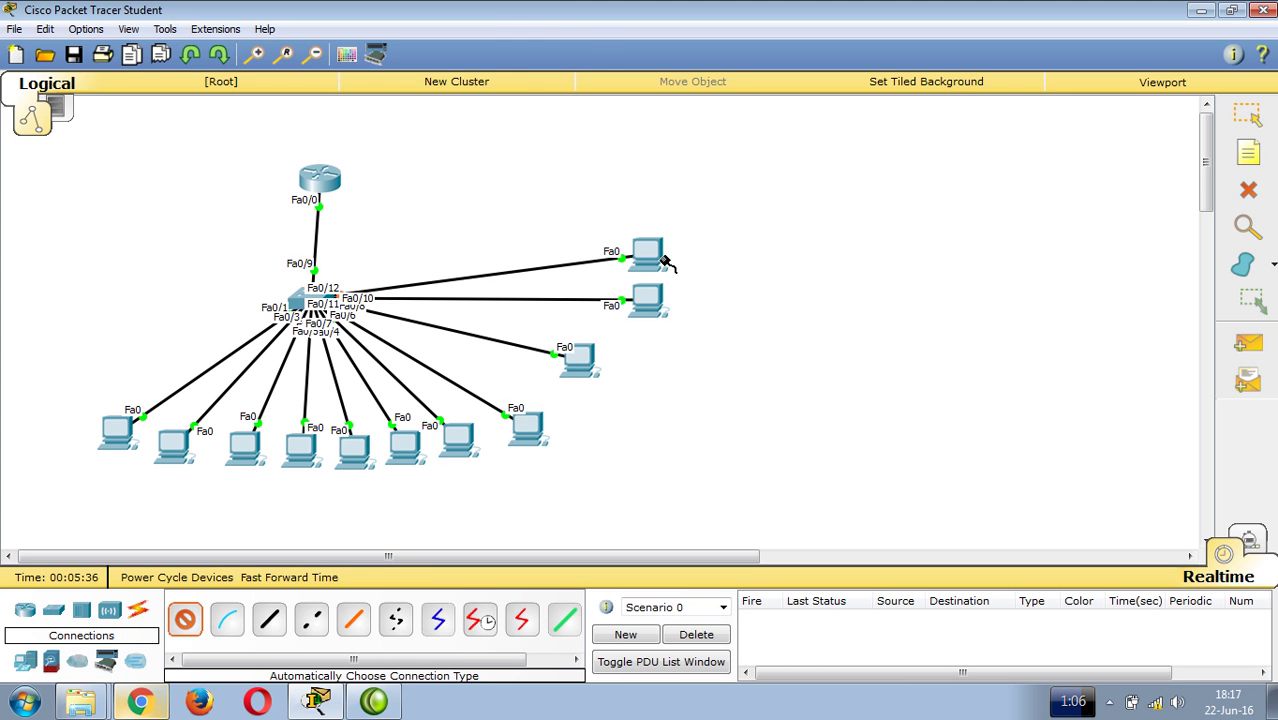
key("Escape")
Set PC8 to DHCP, then revert it to static after it falls back to APIPA.
left_click(578, 362)
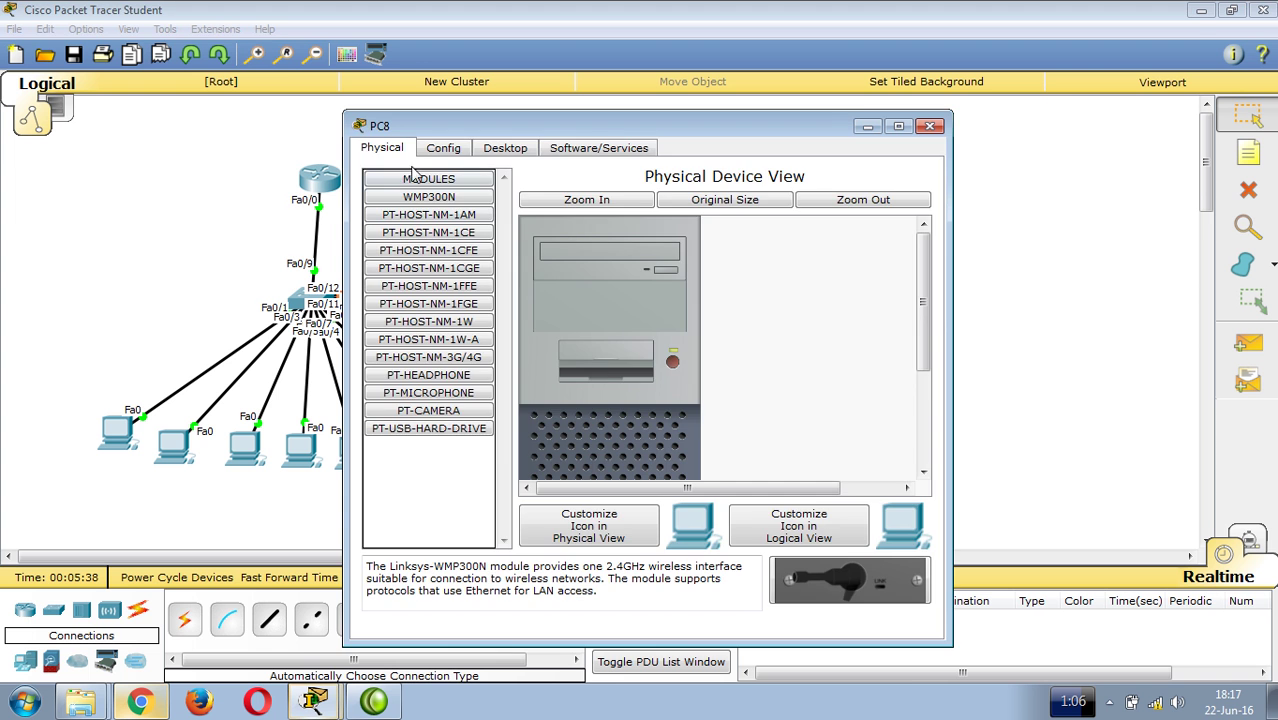
left_click(504, 149)
left_click(430, 214)
left_click(420, 232)
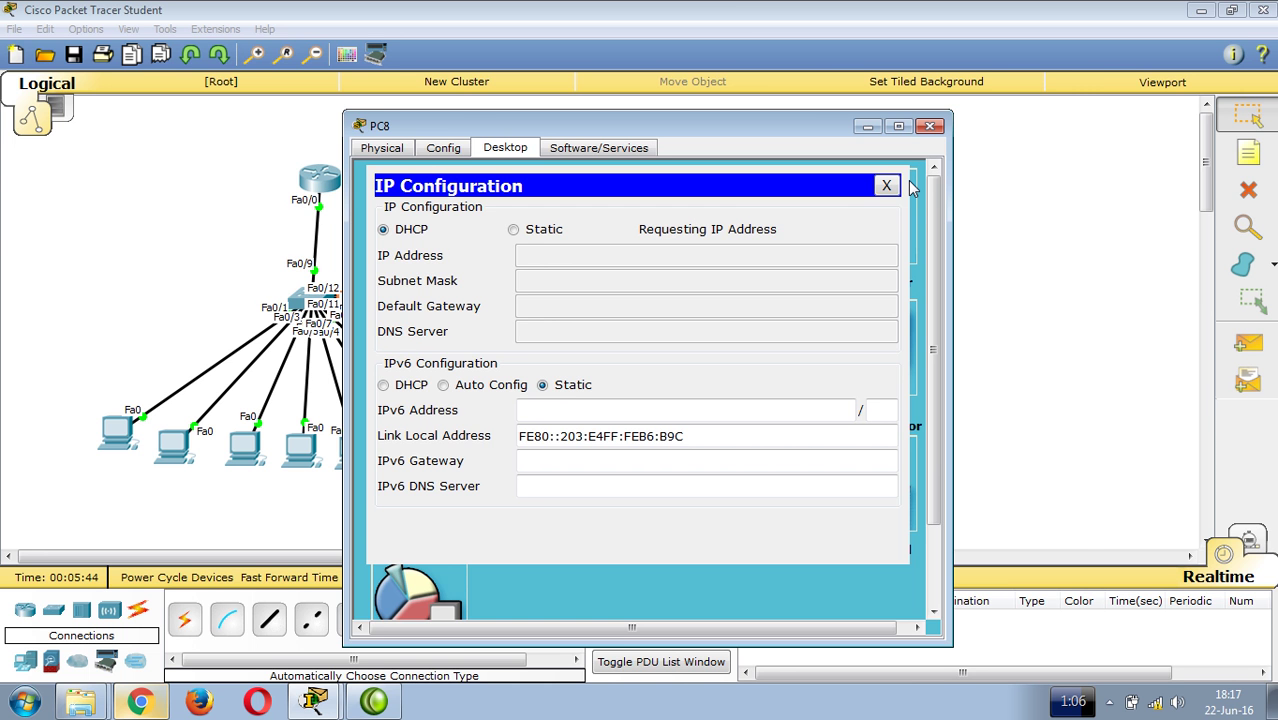
left_click_drag(605, 127, 737, 105)
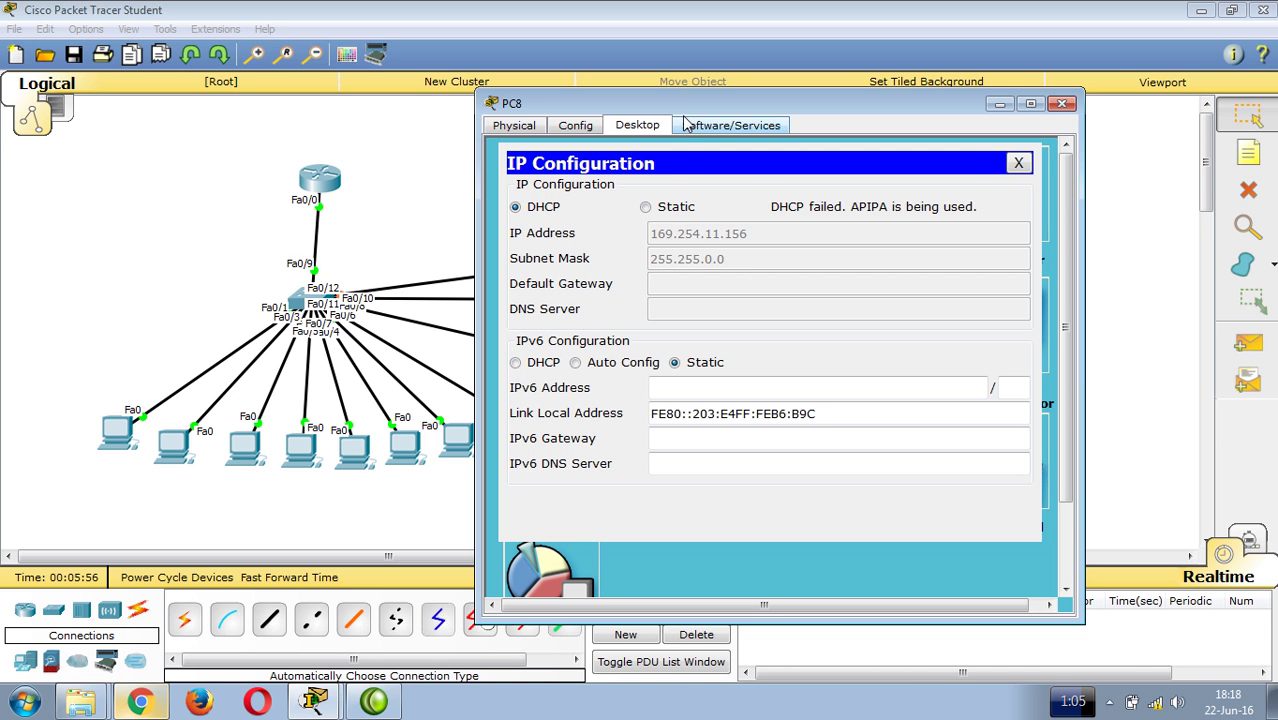
left_click(645, 207)
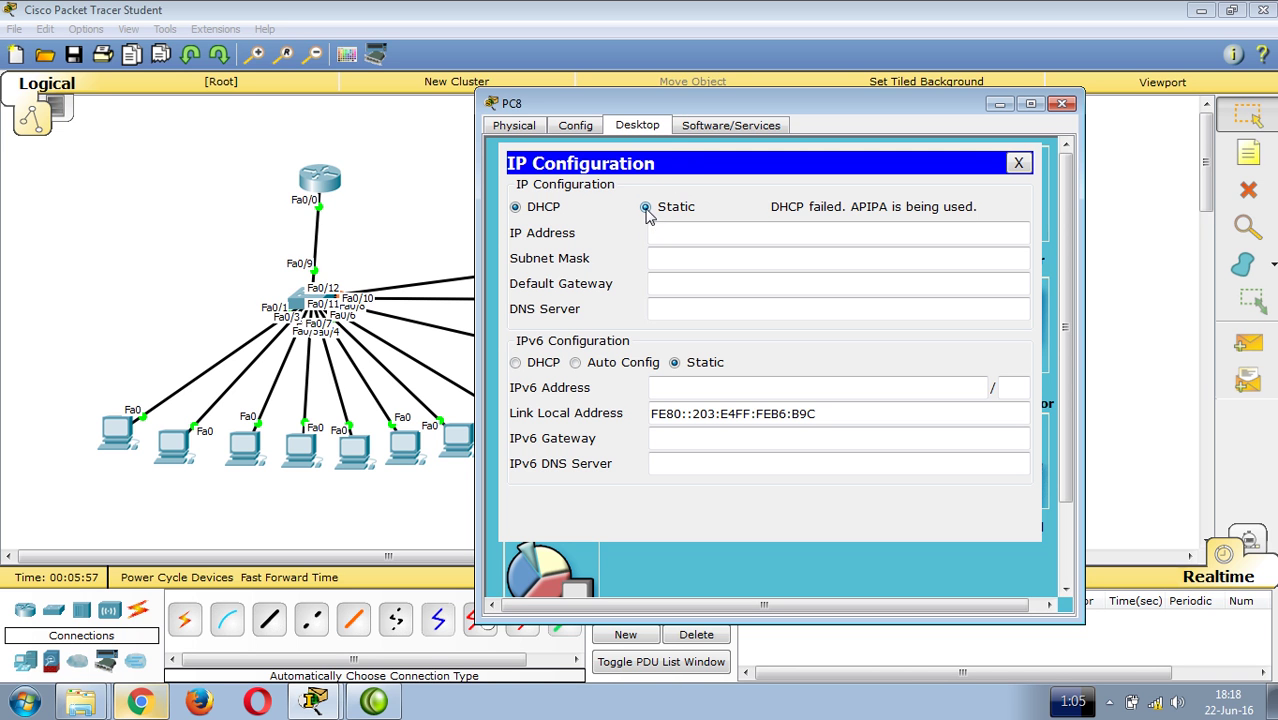
left_click(1062, 104)
Rearrange the three new PCs and set PC8 to DHCP again.
left_click_drag(649, 270, 683, 195)
left_click_drag(639, 300, 656, 266)
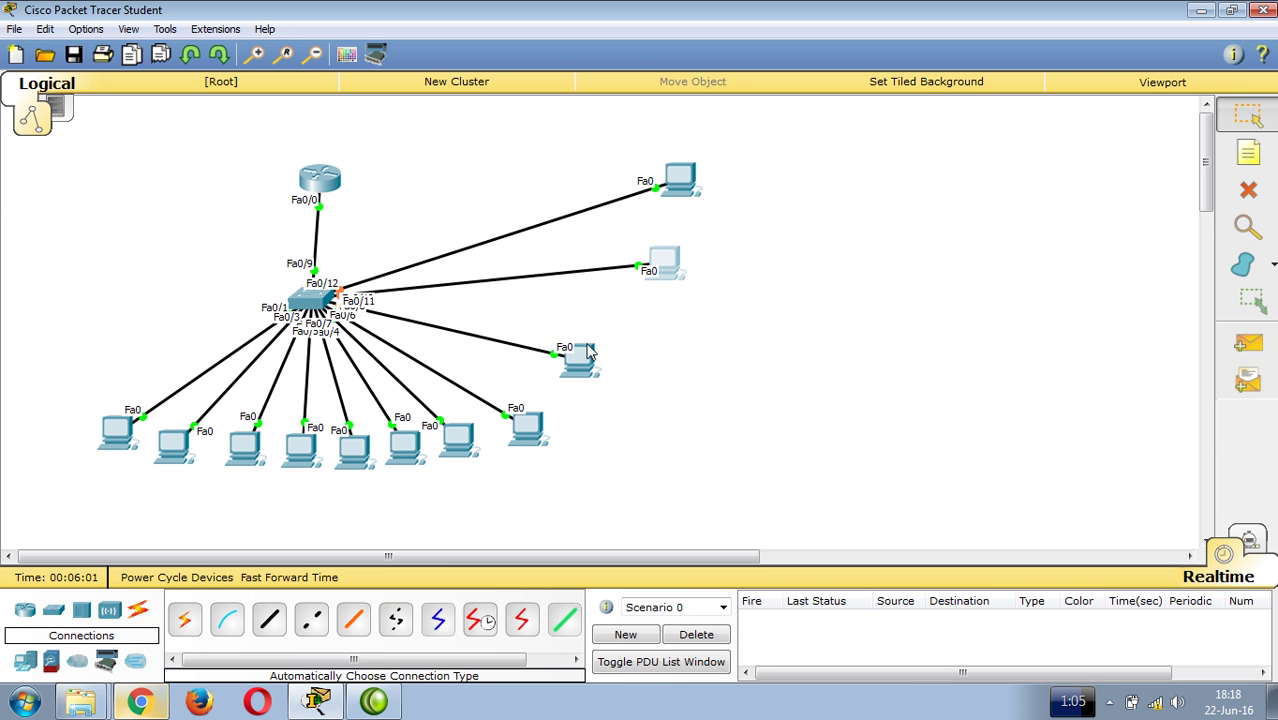
left_click_drag(587, 352, 617, 347)
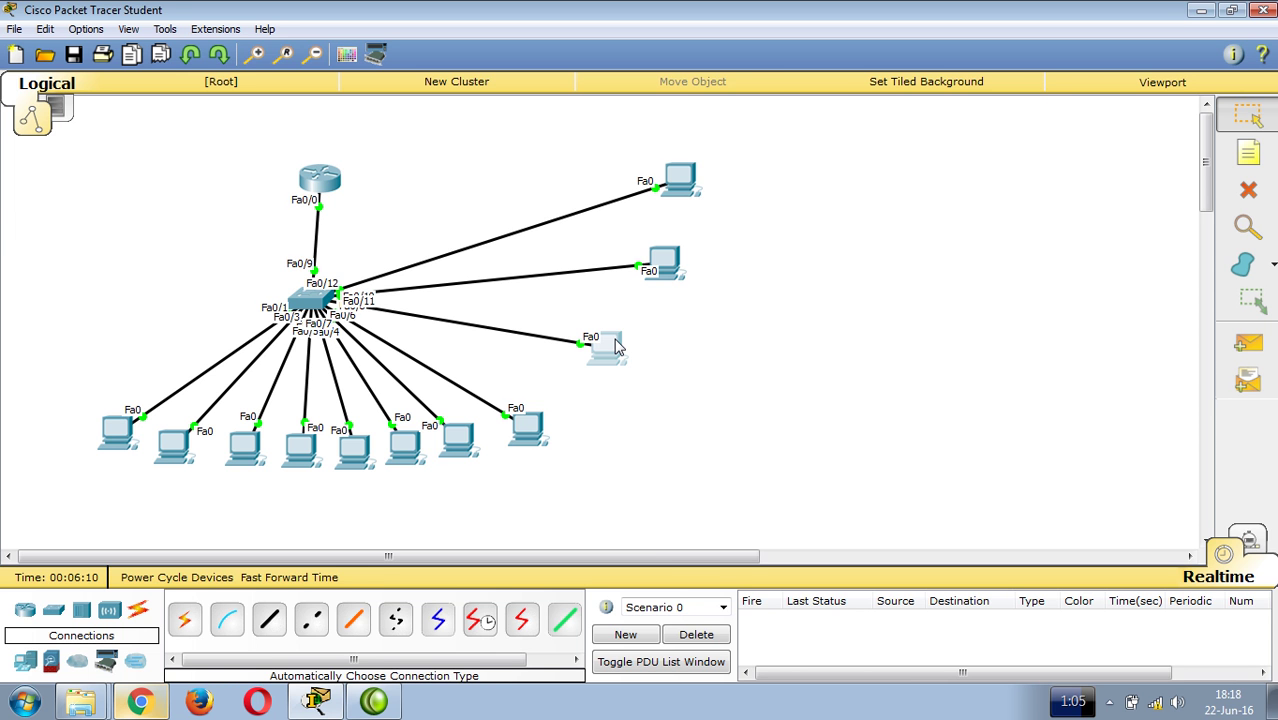
left_click(617, 347)
left_click(418, 208)
left_click(408, 229)
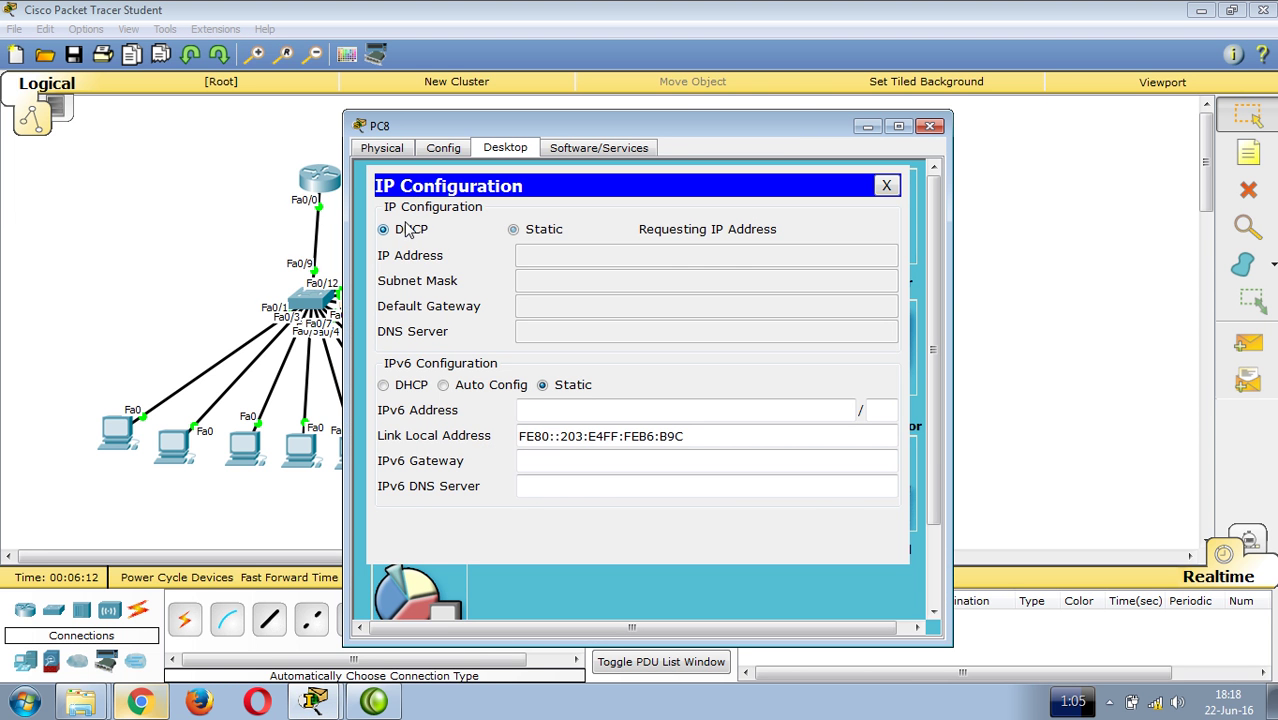